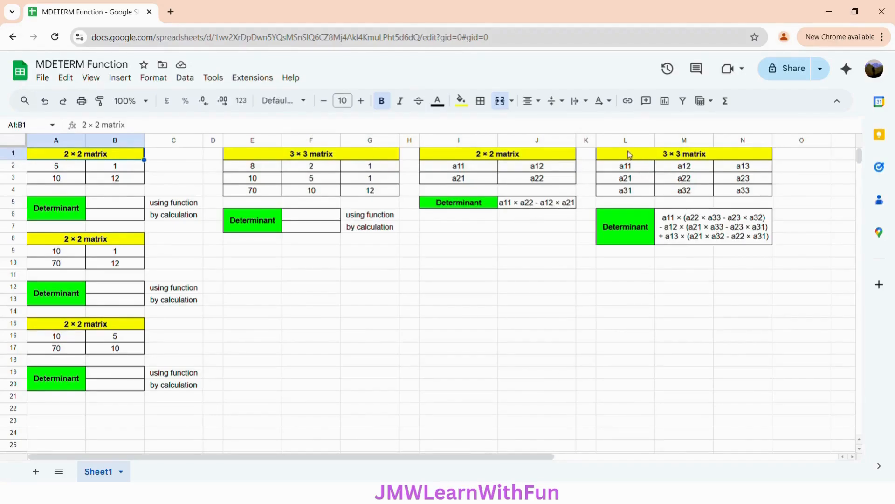
Calculate the first 2 × 2 matrix's determinant in cell B5 with the formula =MDETERM(A2:B3).
left_click(647, 157)
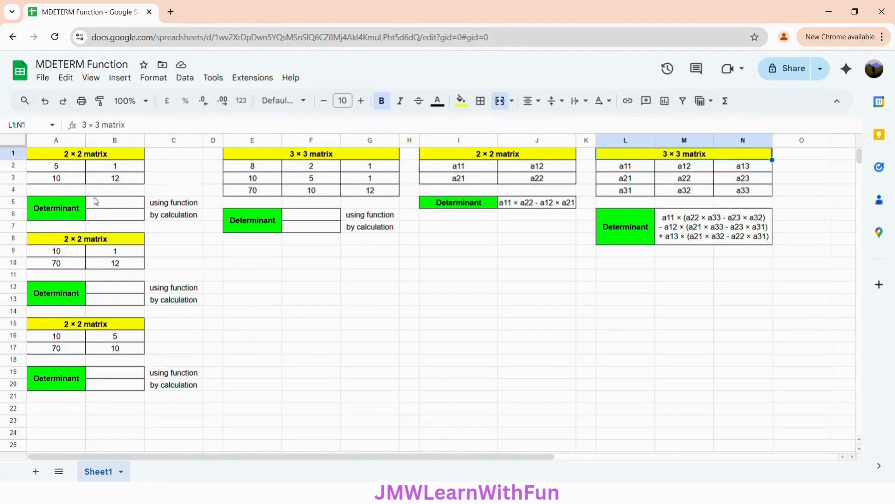
left_click(124, 205)
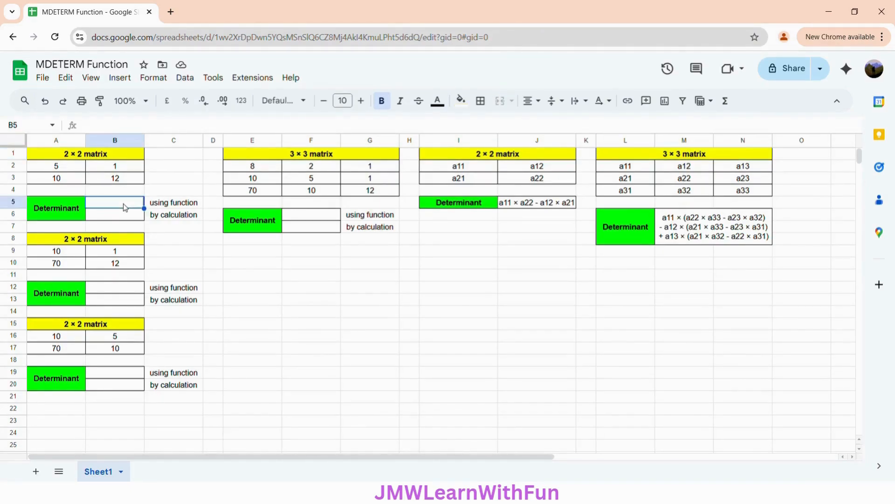
type("=MDETERM")
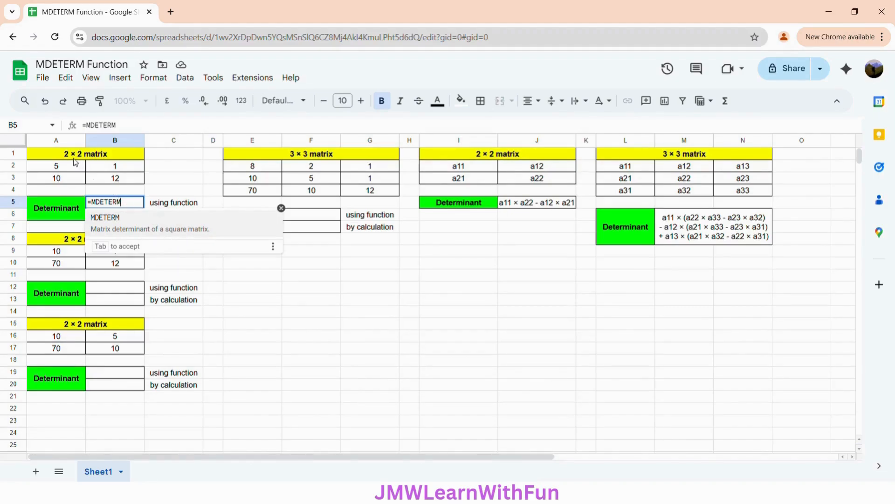
left_click(216, 233)
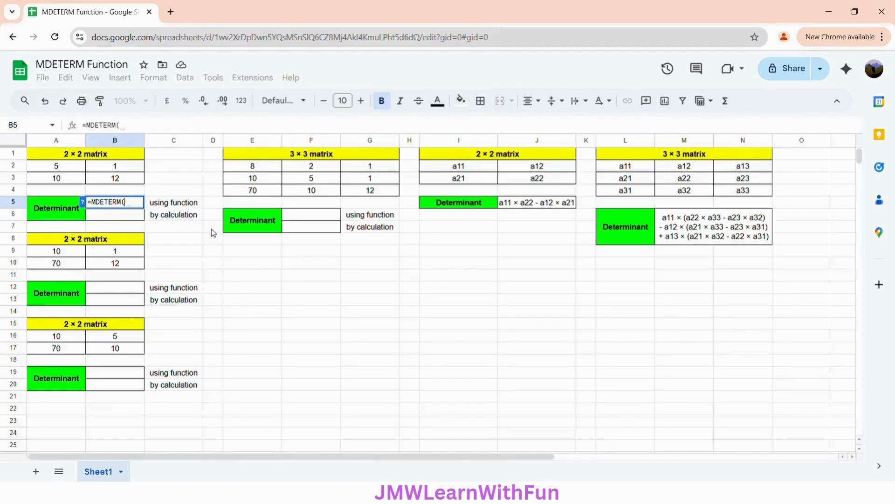
left_click(84, 201)
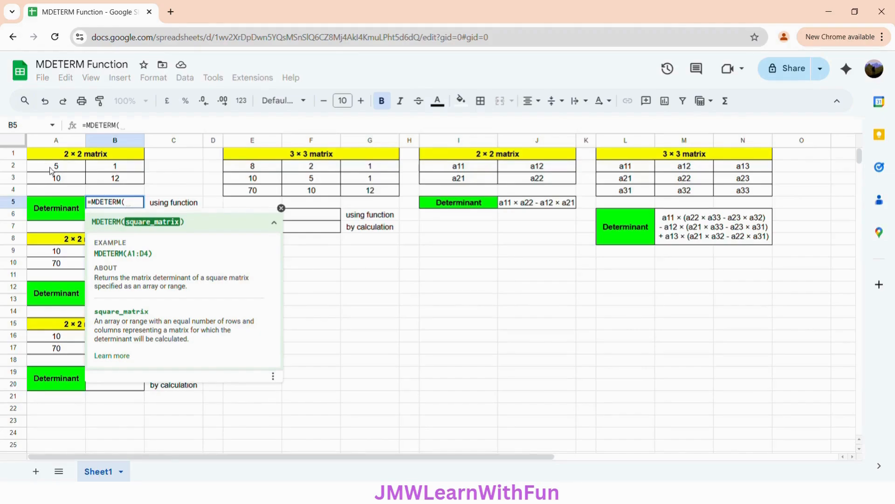
left_click_drag(51, 170, 128, 181)
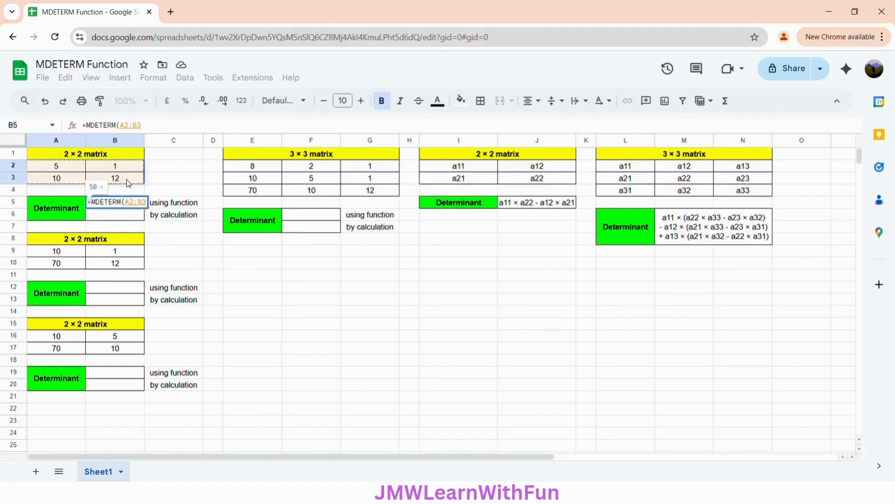
type(")")
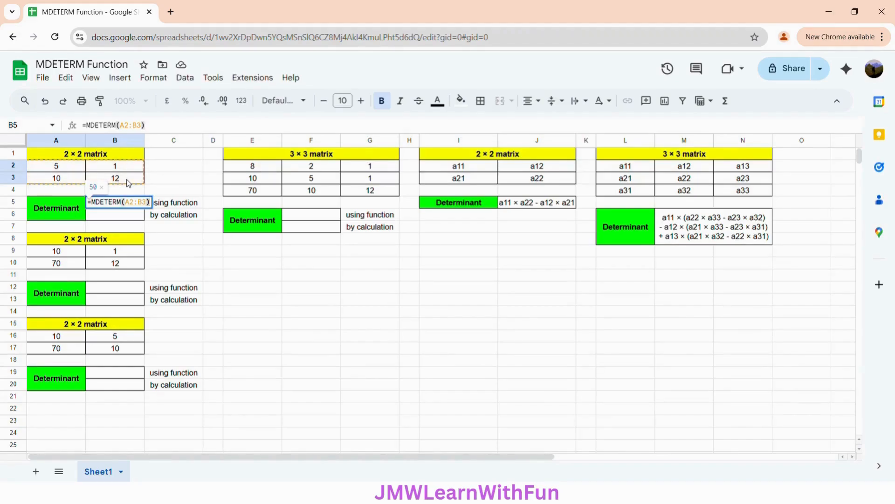
key("Return")
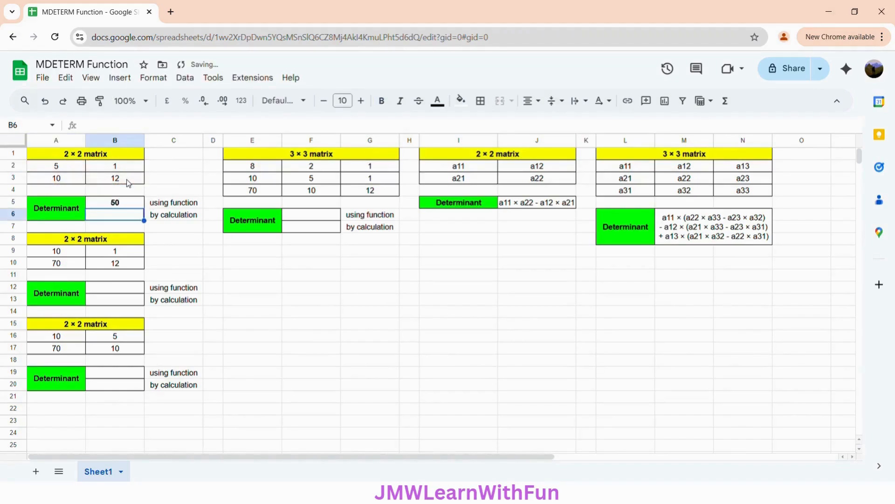
left_click(131, 206)
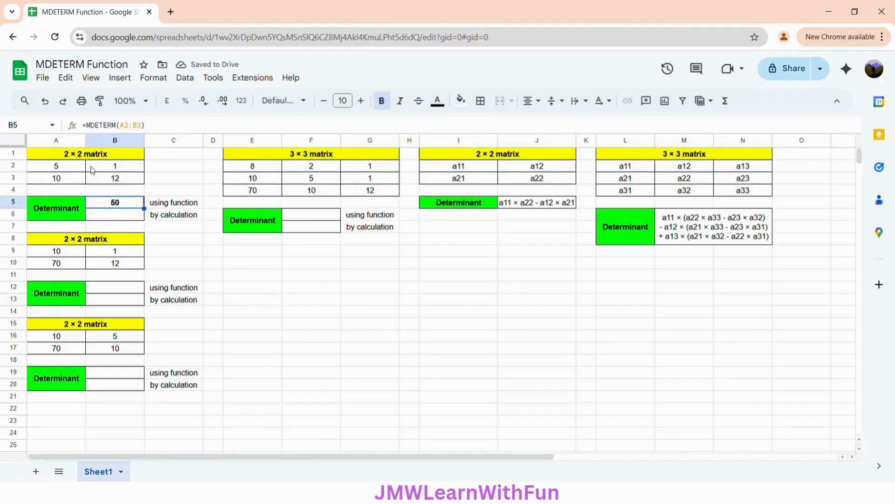
Calculate the first 2 × 2 matrix's determinant manually in cell B6 with the formula =A2*B3-B2*A3.
left_click(129, 219)
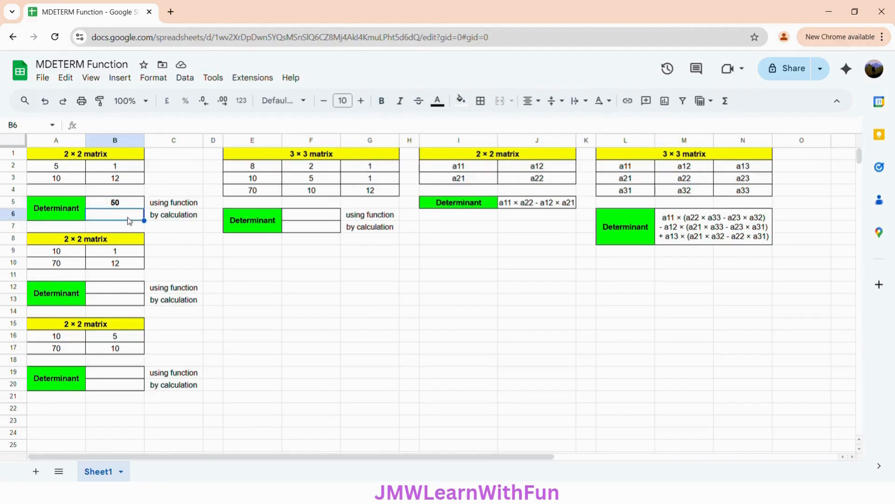
type("=")
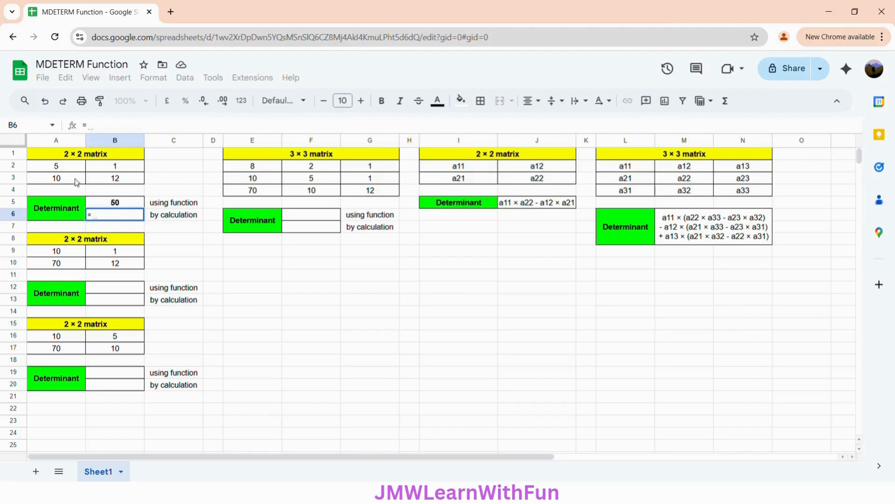
left_click(66, 166)
type("*")
left_click(108, 180)
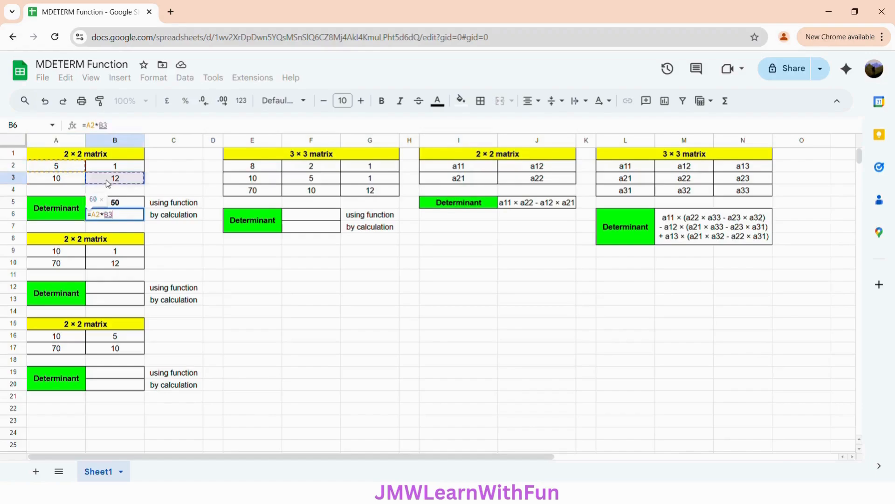
type("-")
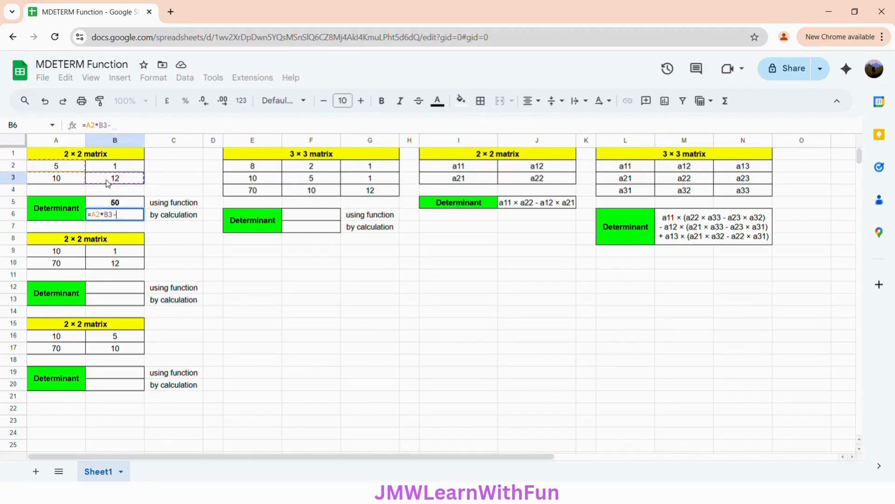
left_click(107, 171)
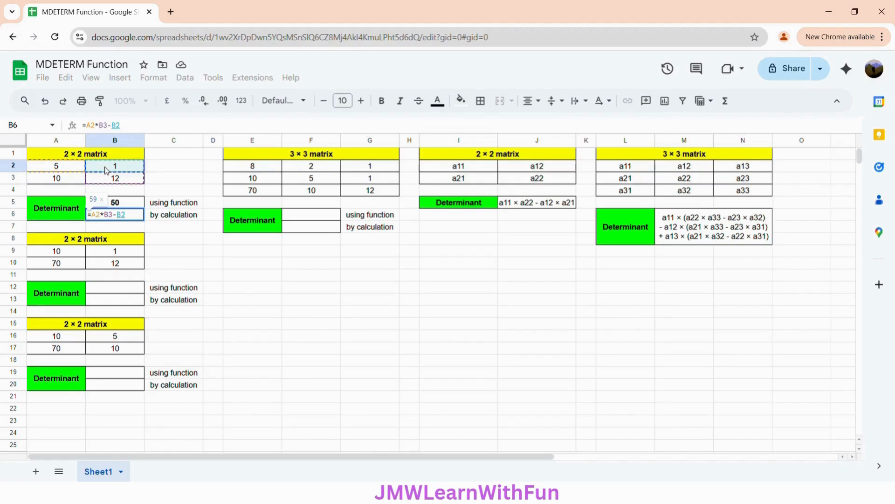
type("*")
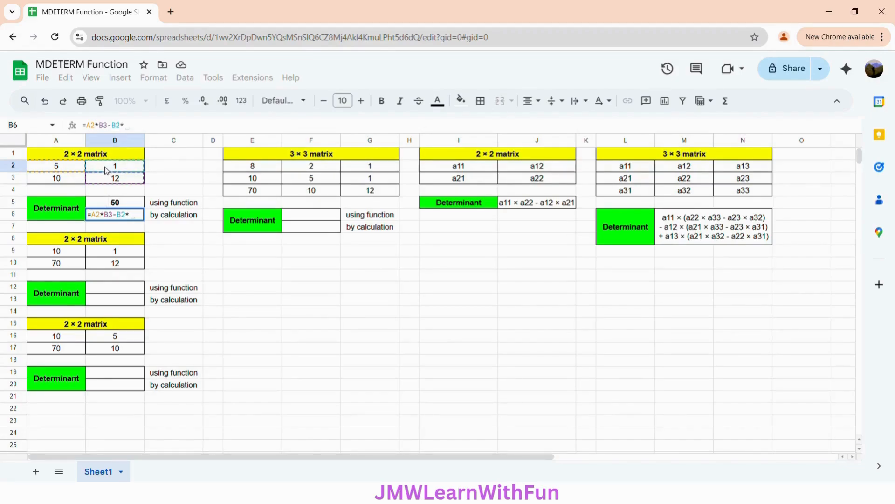
left_click(66, 182)
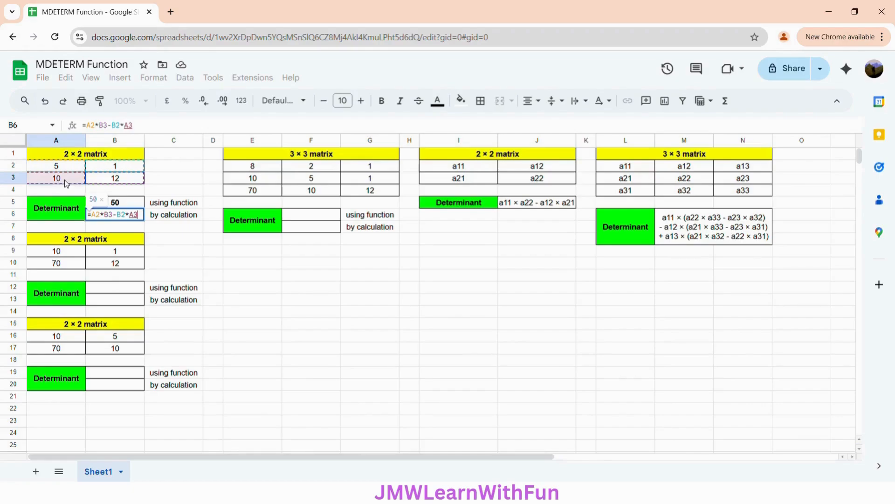
key("Return")
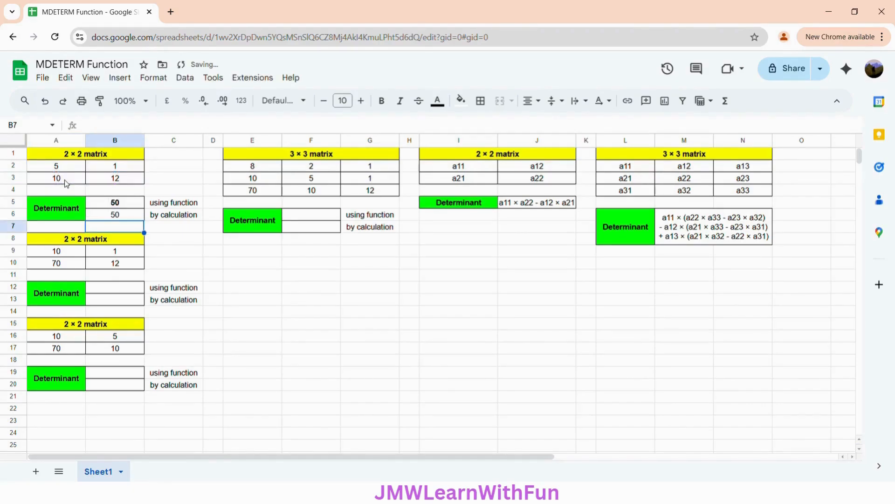
left_click(125, 217)
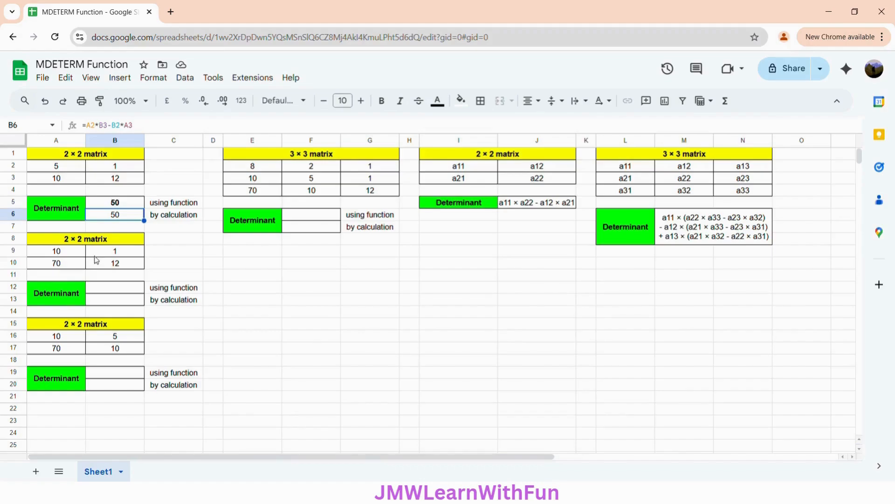
Put =MDETERM(A9:B10) in cell B12 for the second 2 × 2 matrix, matching B5's formula, and check its referenced range.
left_click(110, 292)
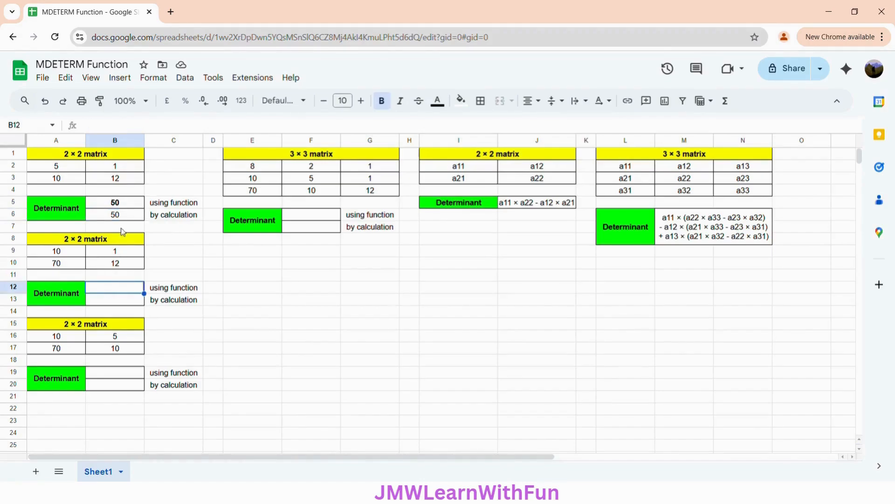
left_click(117, 209)
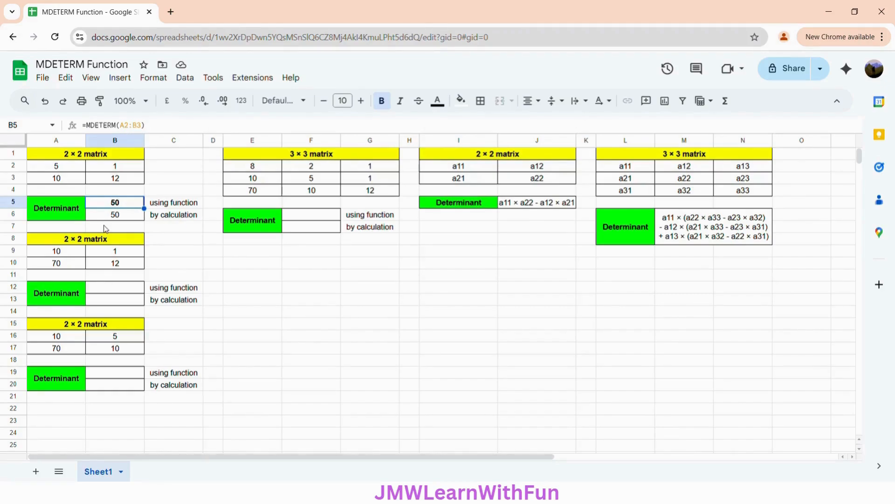
left_click(108, 292)
type("=MDETERM(A9:B10)")
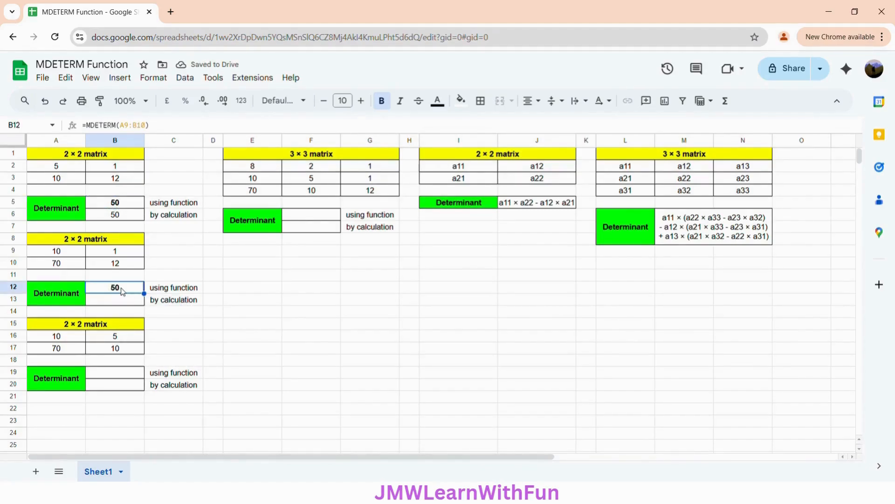
double_click(123, 292)
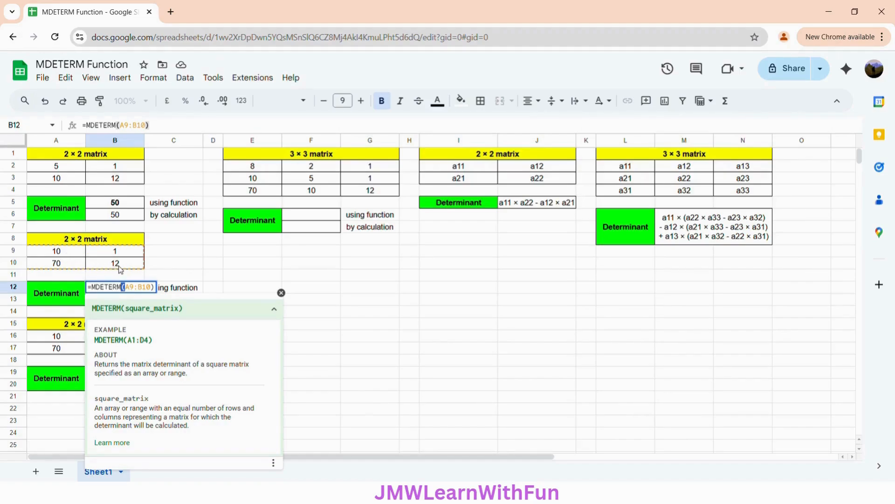
left_click(158, 289)
key("Tab")
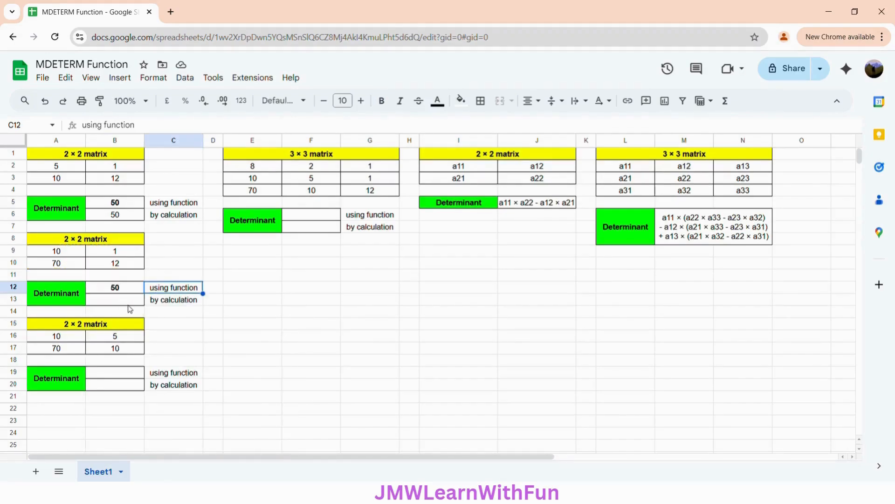
left_click(118, 292)
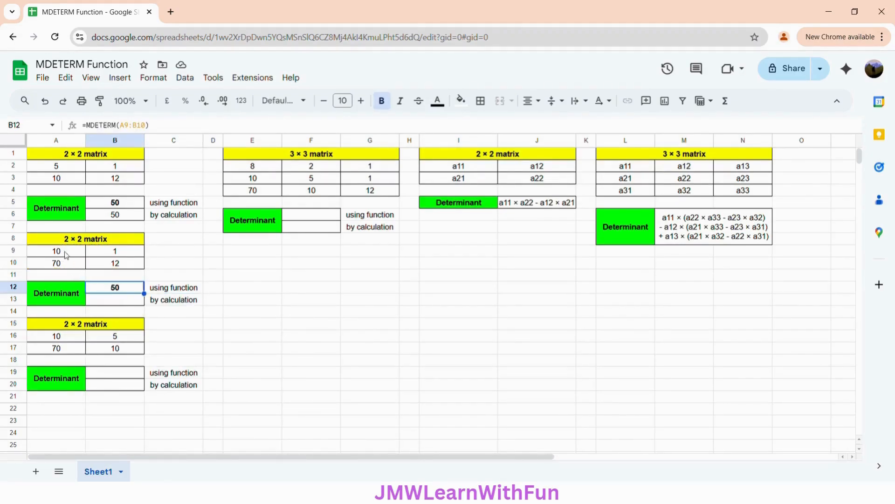
Calculate the second 2 × 2 matrix's determinant manually in cell B13 with the formula =A9*B10-B9*A10.
left_click(124, 301)
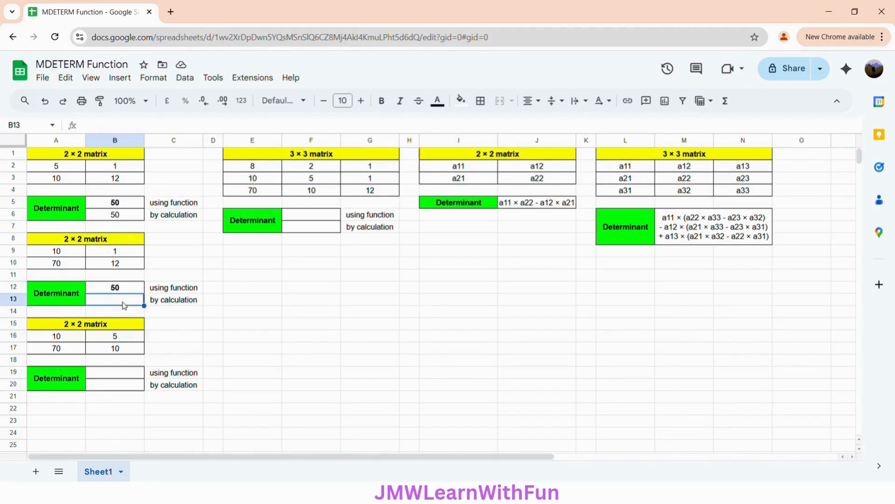
type("=")
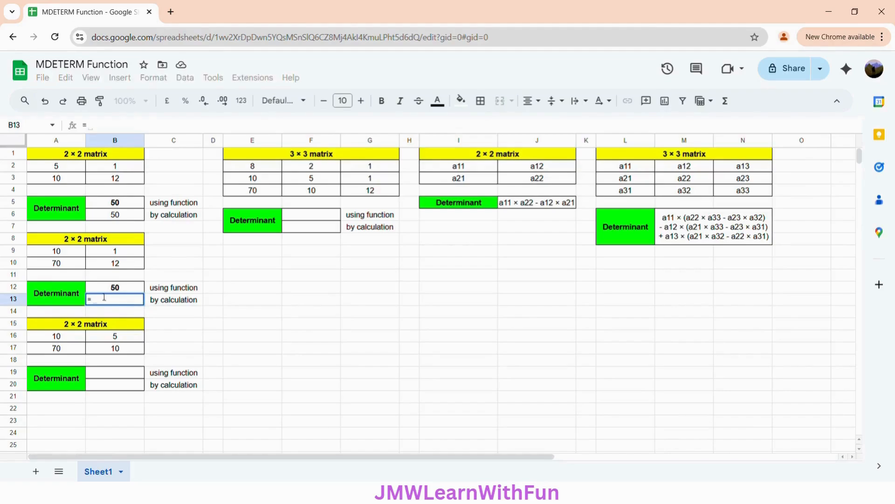
left_click(65, 255)
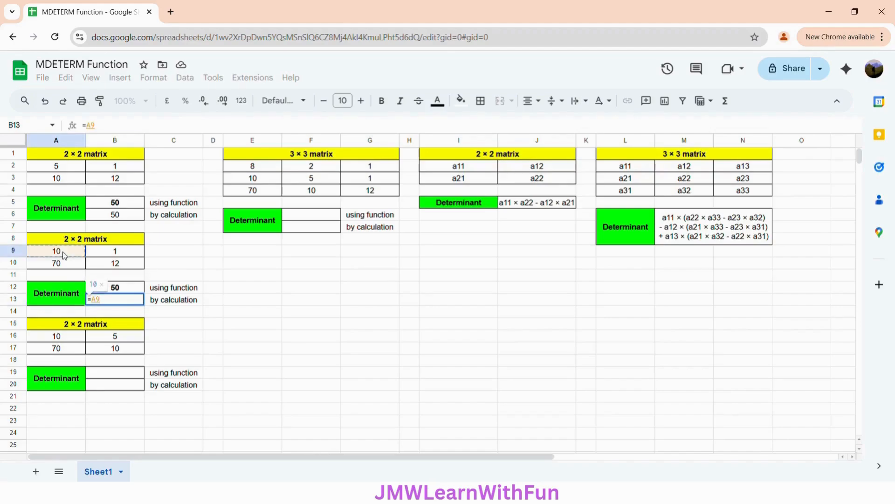
type("*")
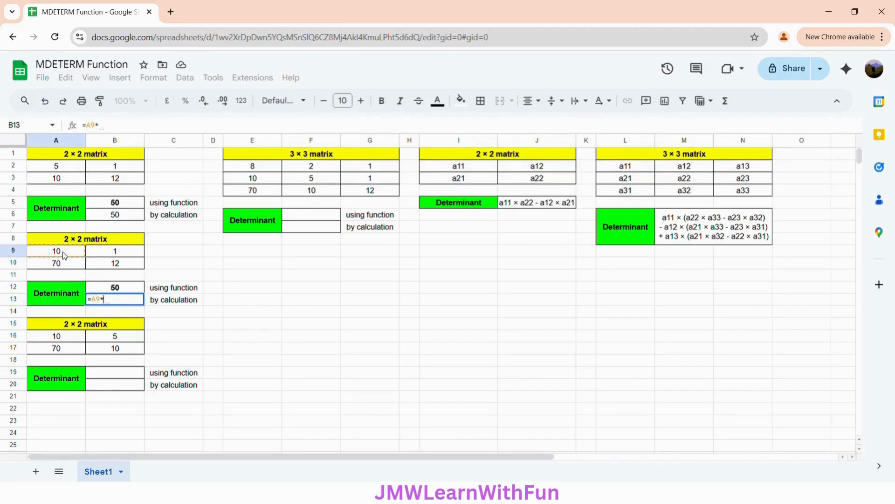
left_click(107, 267)
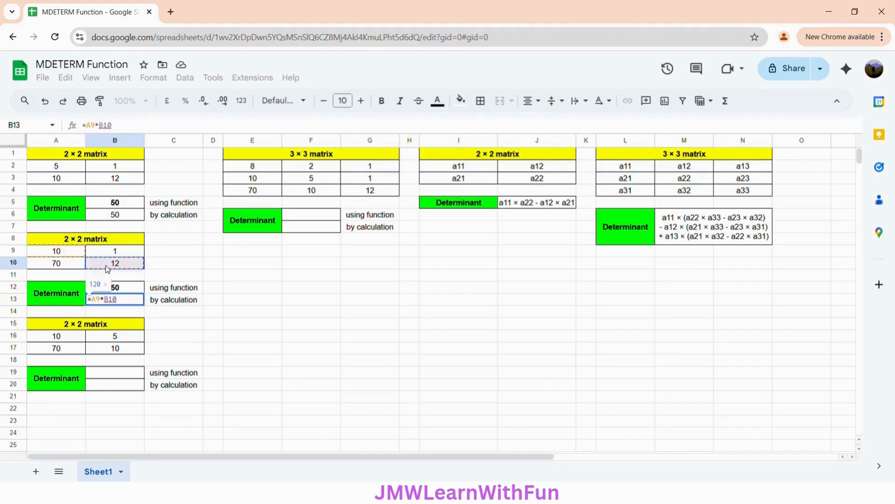
type("-")
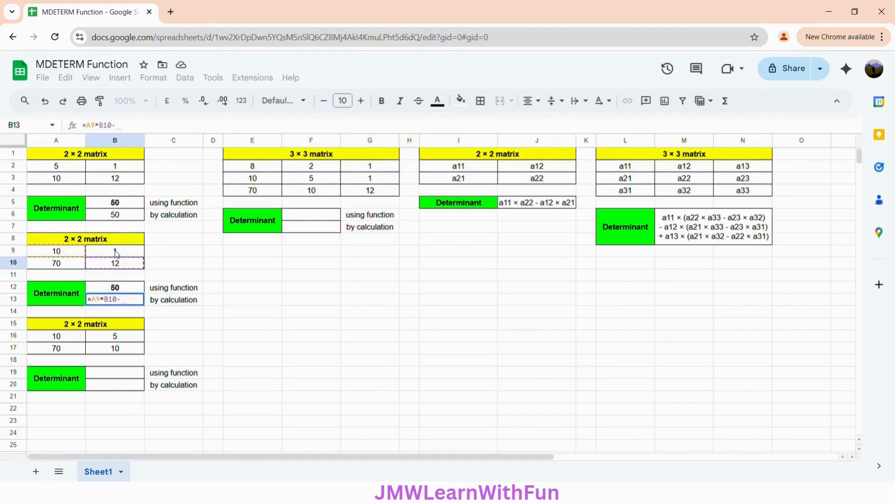
left_click(116, 253)
type("*")
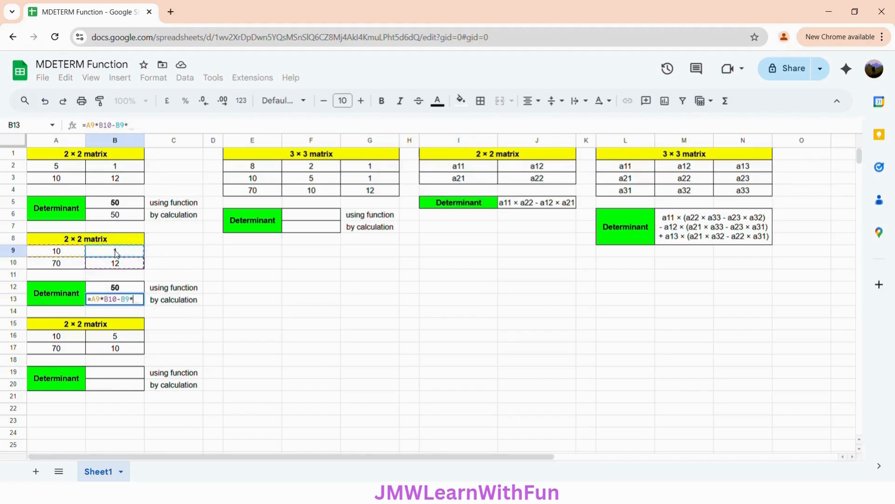
left_click(58, 264)
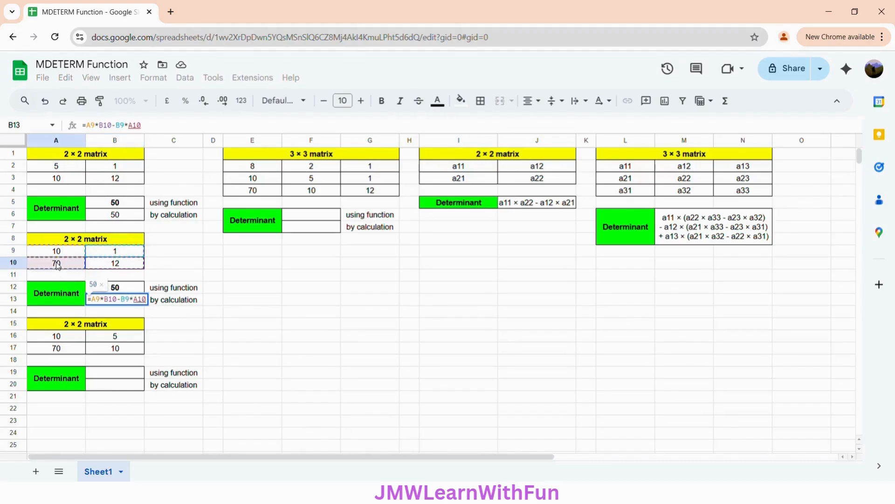
key("Return")
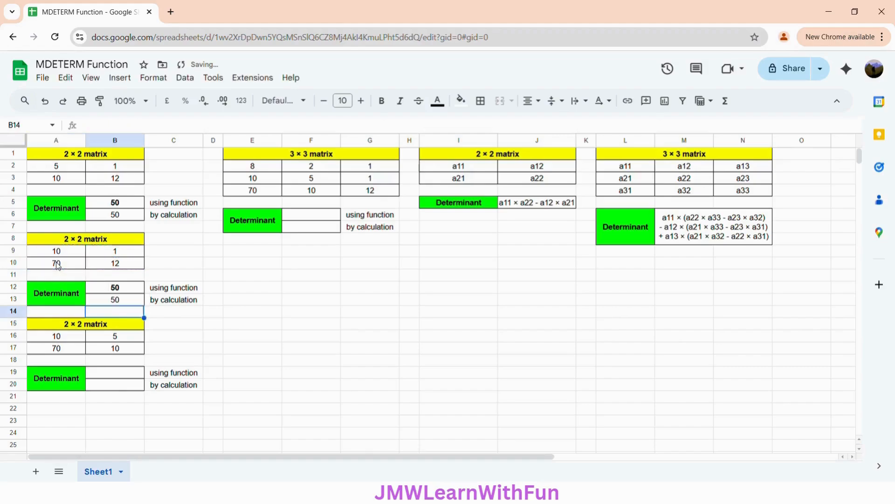
left_click(131, 303)
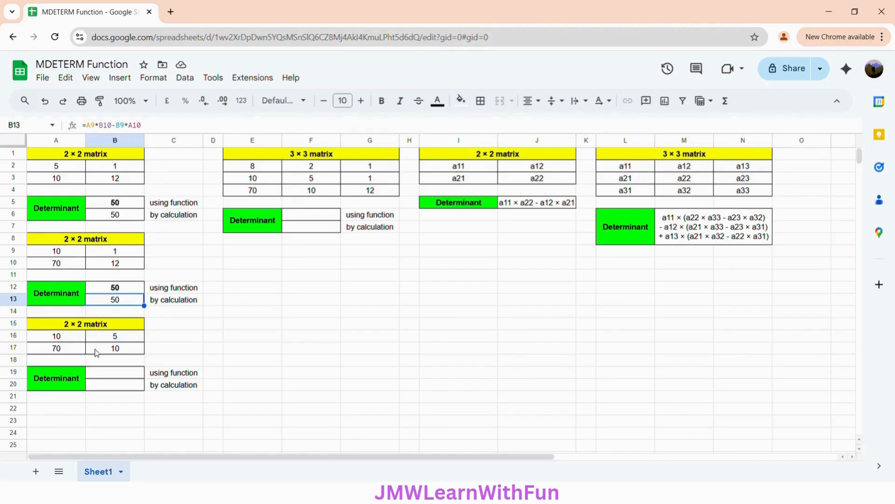
Copy the MDETERM formula from B12 into cell B19 for the third 2 × 2 matrix and check its referenced range A16:B17.
left_click(108, 378)
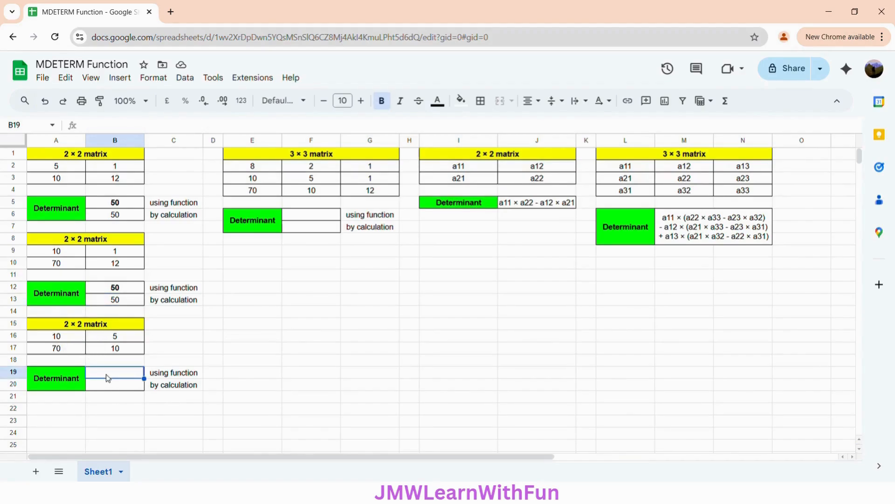
left_click(116, 290)
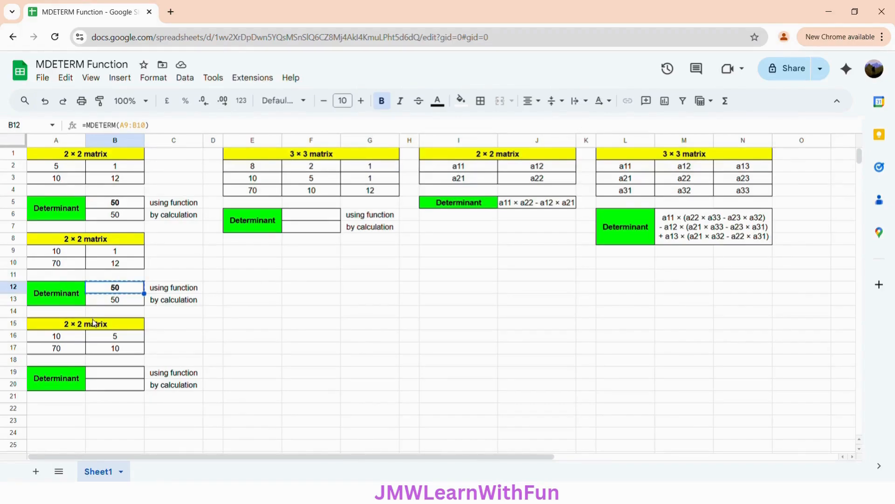
left_click(109, 377)
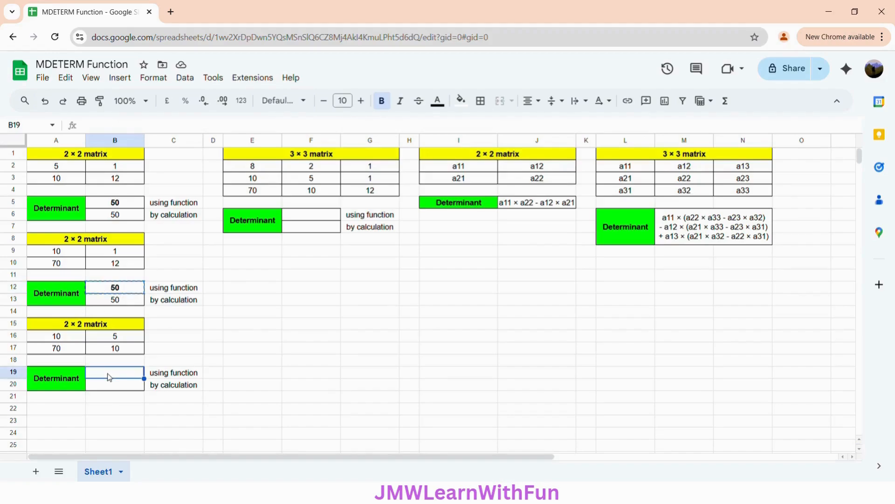
key("ctrl+v")
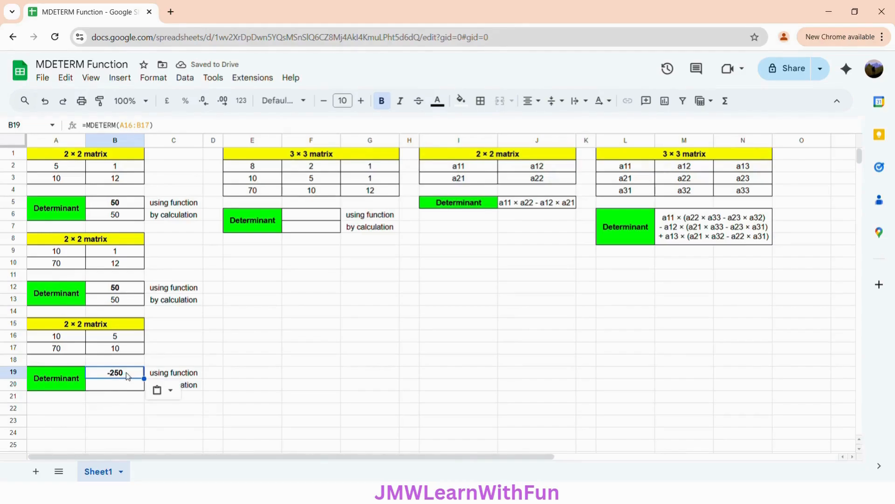
double_click(127, 377)
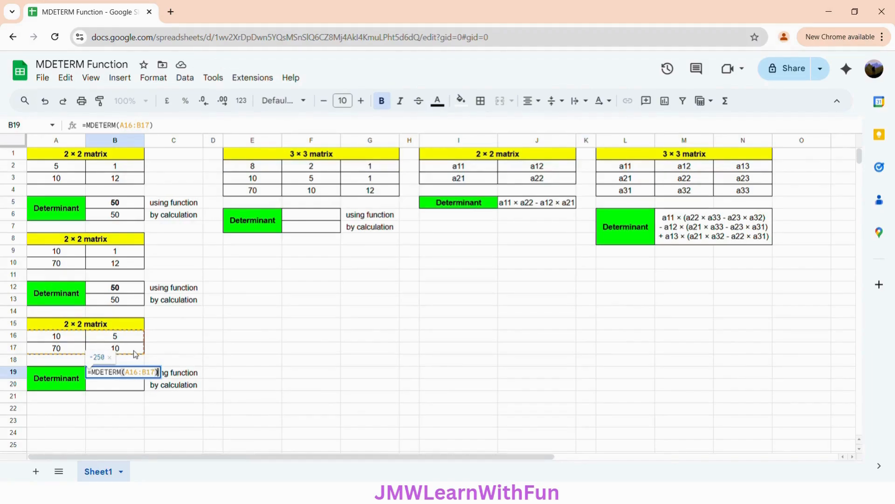
key("Return")
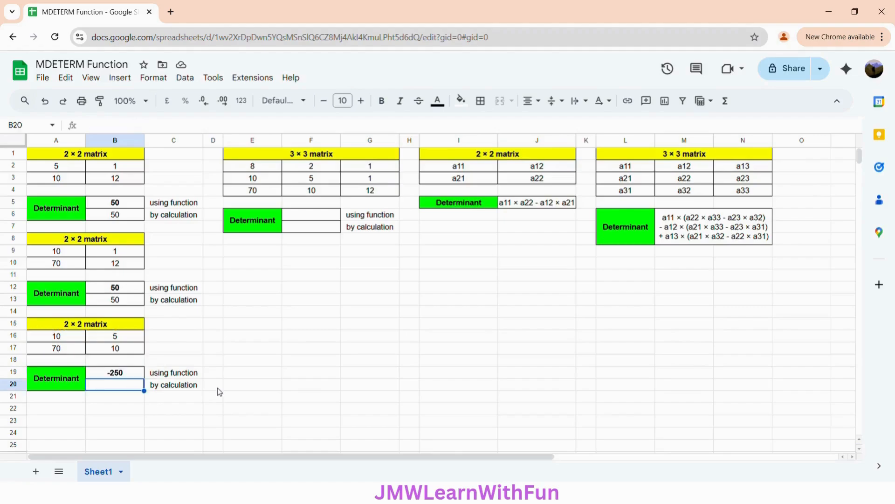
left_click(127, 377)
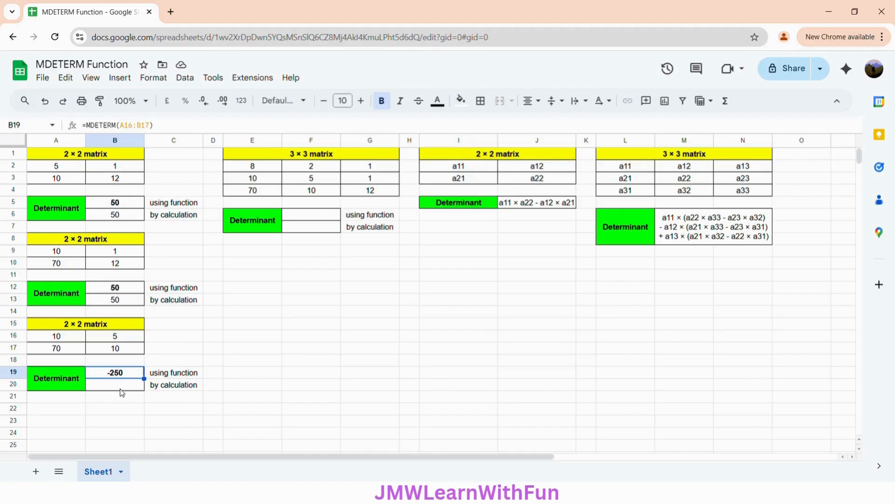
Calculate the third 2 × 2 matrix's determinant manually in cell B20 with the formula =A16*B17-B16*A17.
left_click(125, 390)
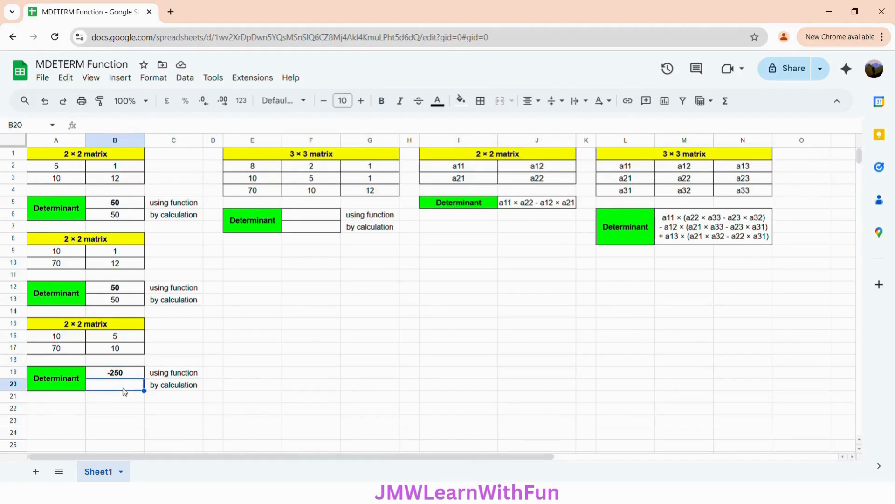
type("=")
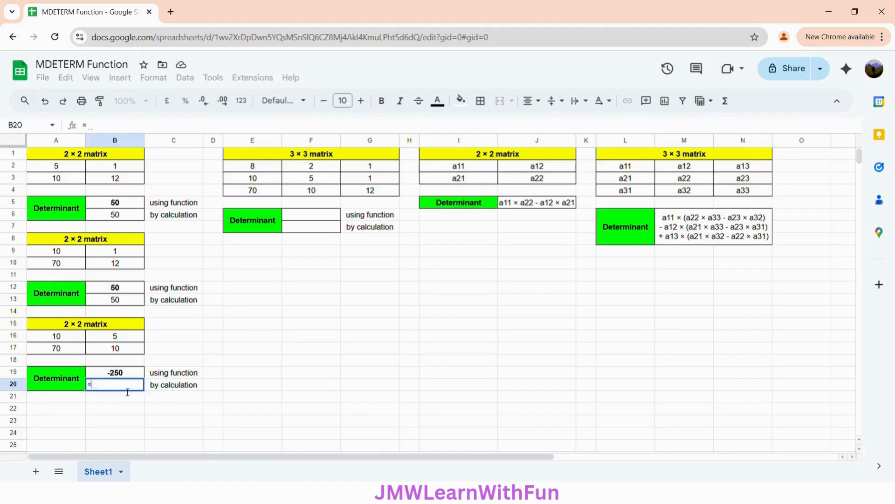
left_click(66, 340)
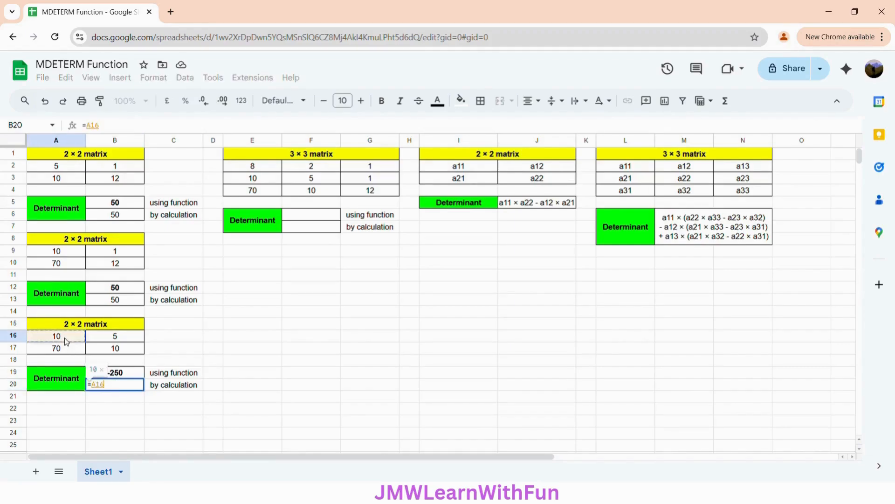
type("*")
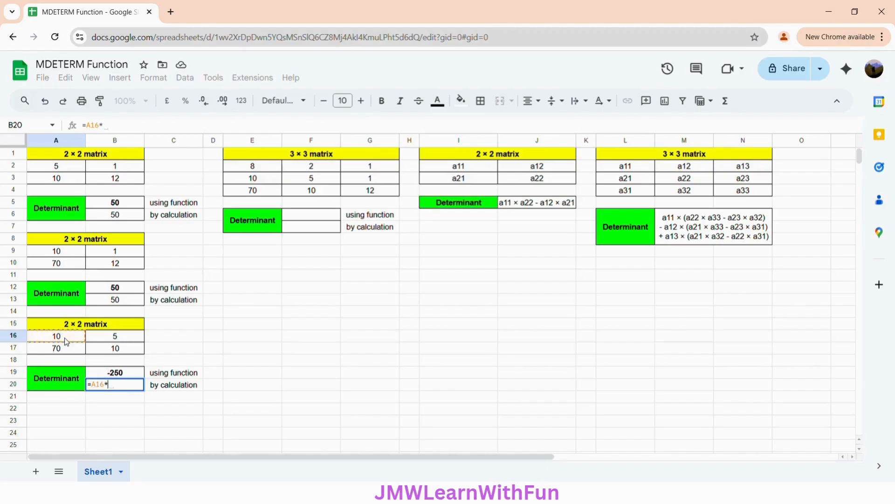
left_click(103, 350)
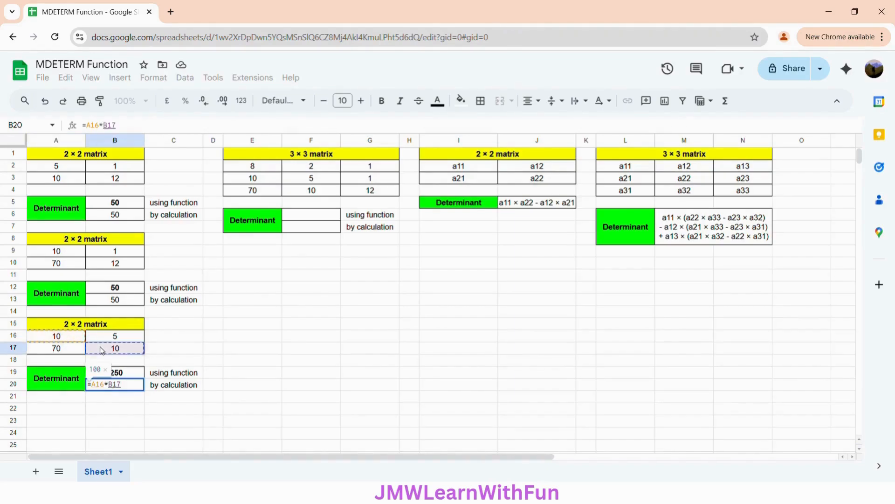
type("-")
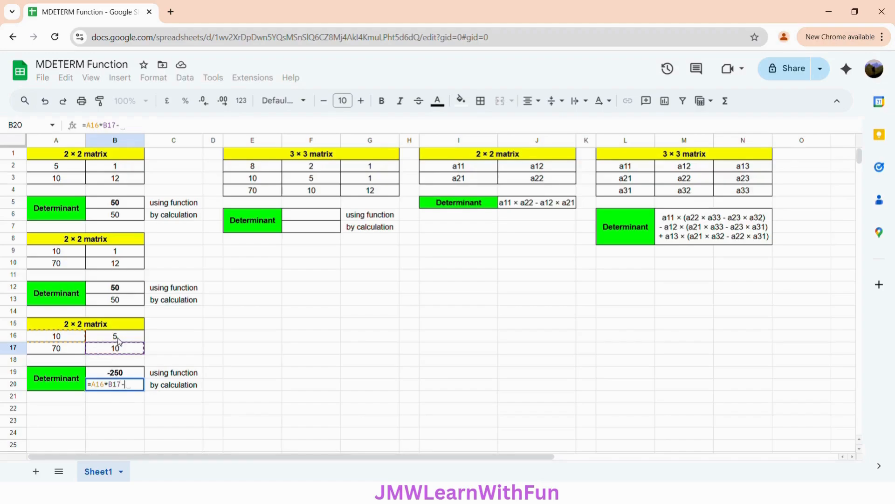
left_click(118, 339)
type("*")
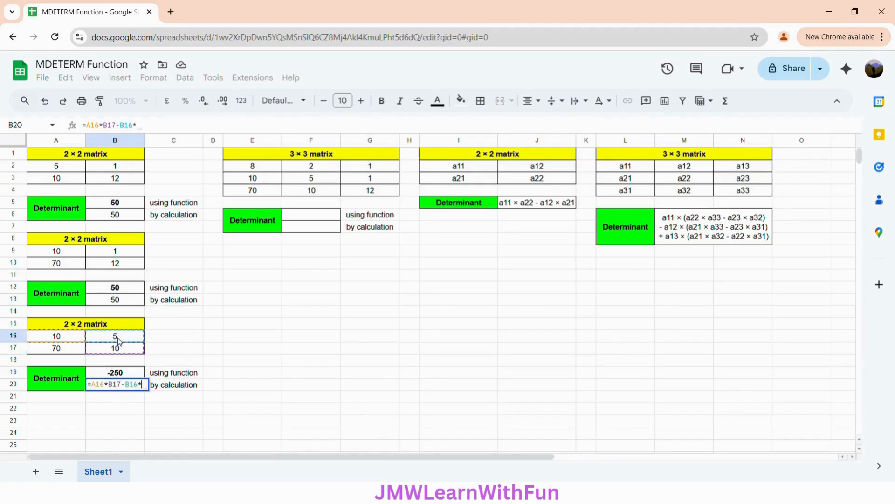
left_click(76, 352)
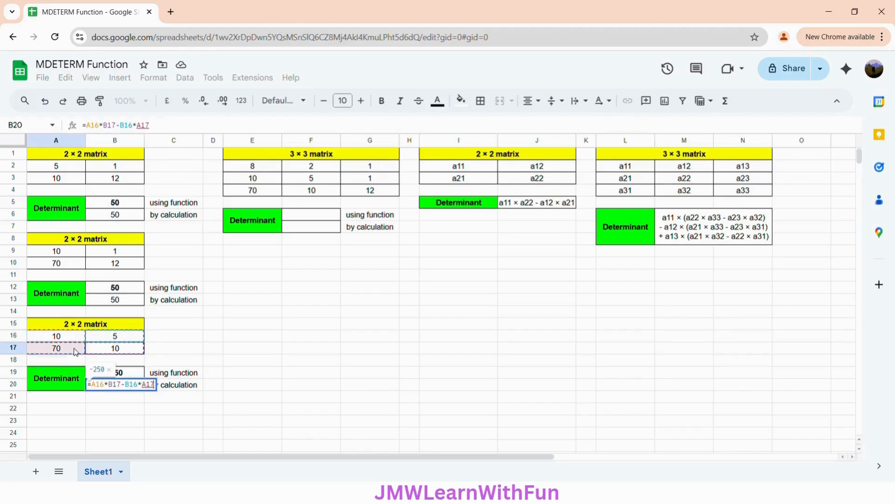
key("Return")
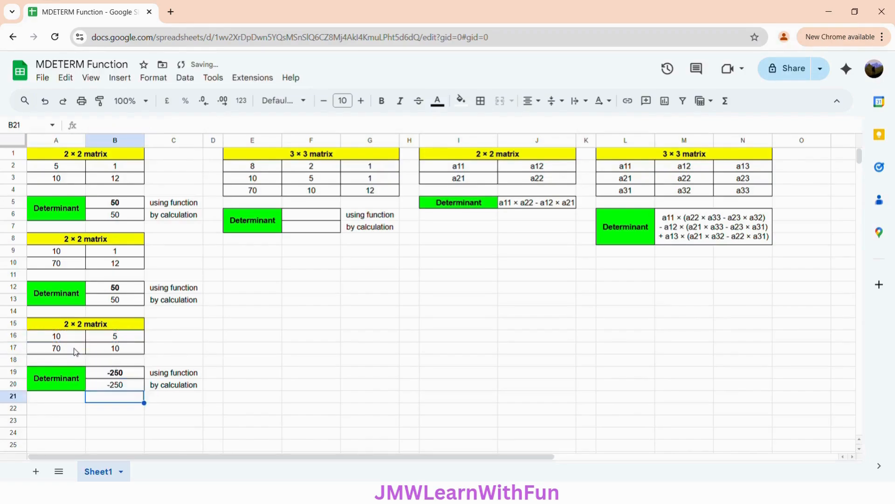
left_click(136, 388)
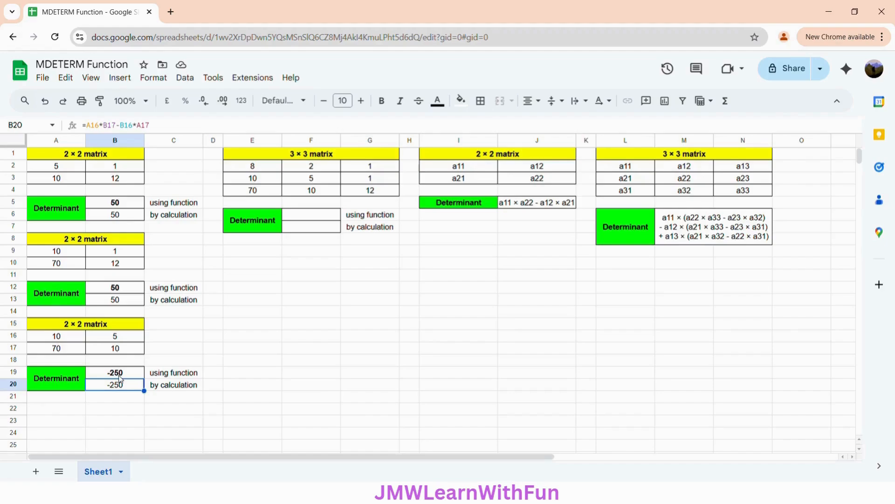
Calculate the 3 × 3 matrix's determinant in cell F6 with the formula =MDETERM(E2:G4).
left_click(286, 155)
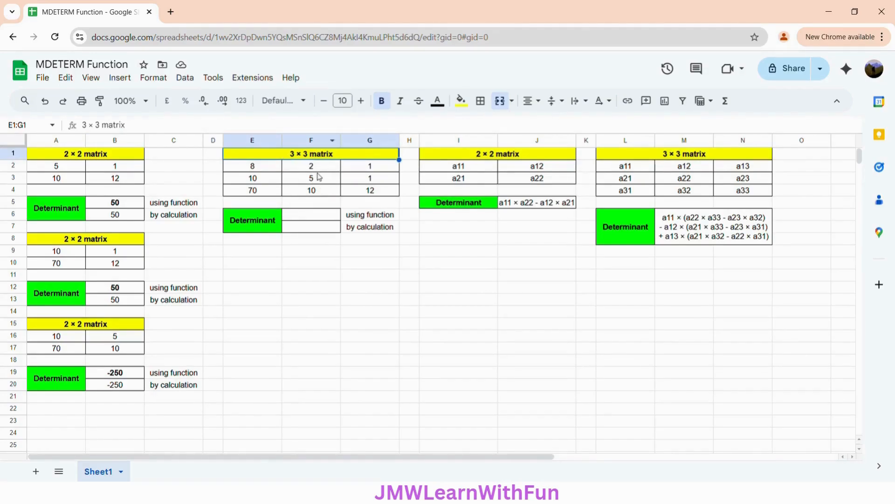
left_click(308, 218)
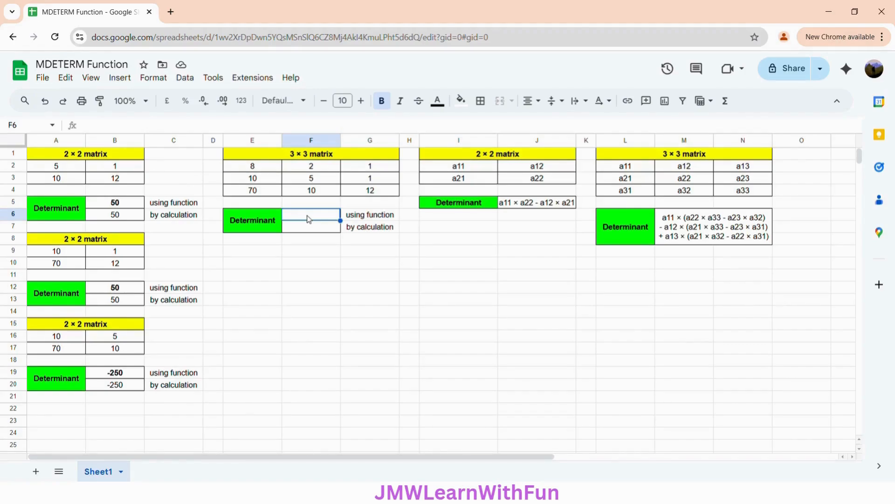
type("=MDETERM")
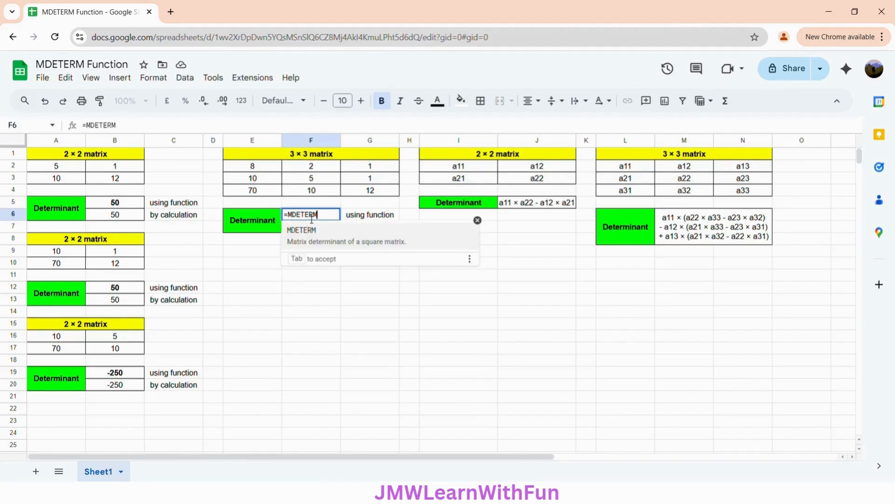
type("(")
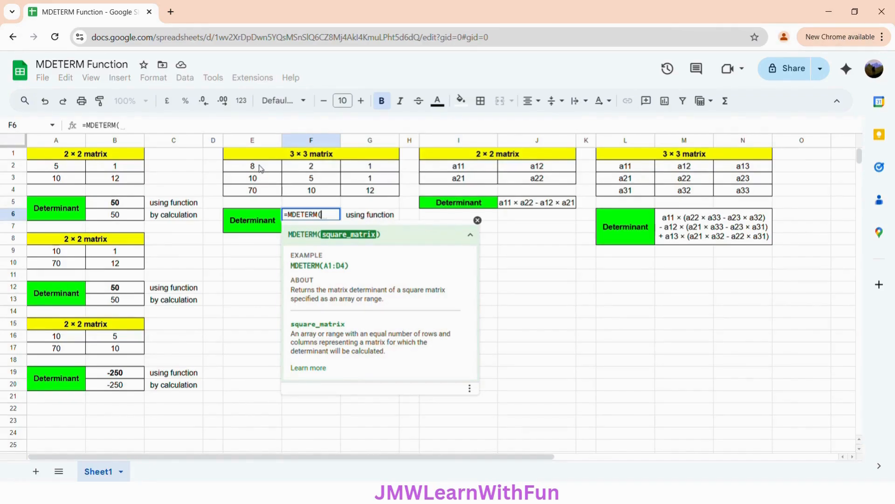
left_click_drag(261, 169, 379, 195)
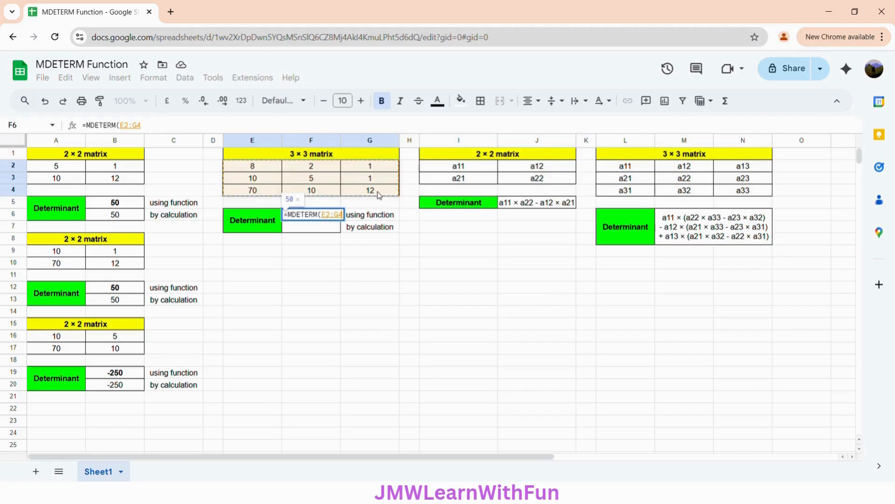
type(")")
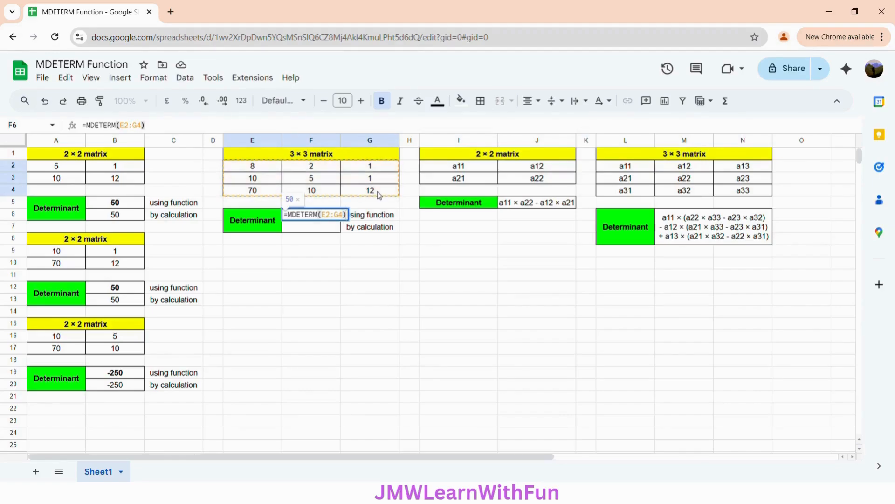
key("Return")
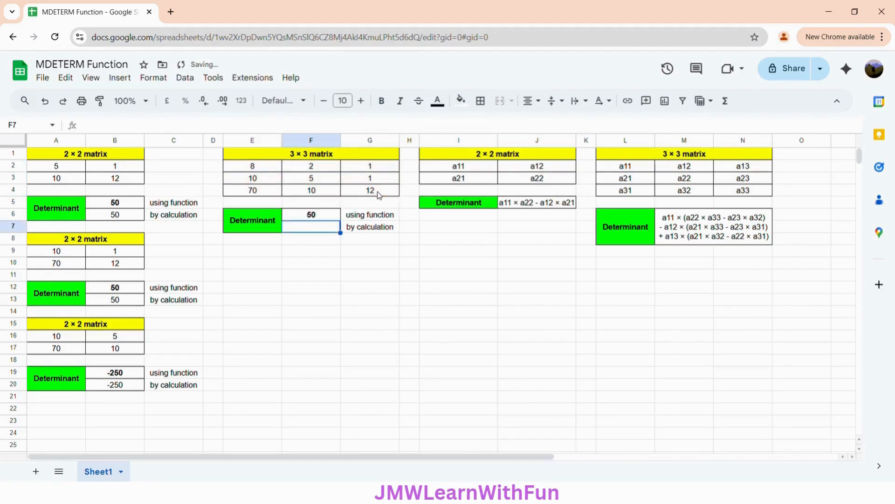
left_click(331, 219)
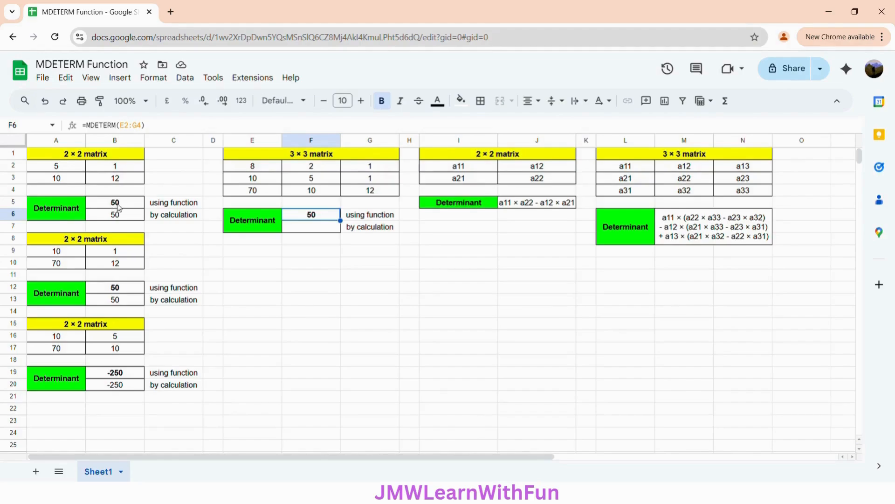
Calculate the 3 × 3 matrix's determinant manually in cell F7 with the formula =E2*B5-F2*B12+G2*B19.
left_click(309, 229)
type("=")
left_click(252, 167)
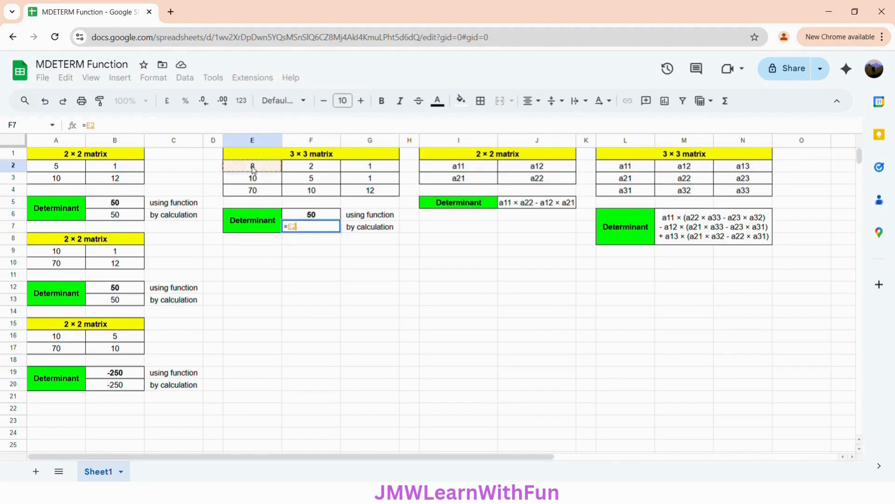
type("*")
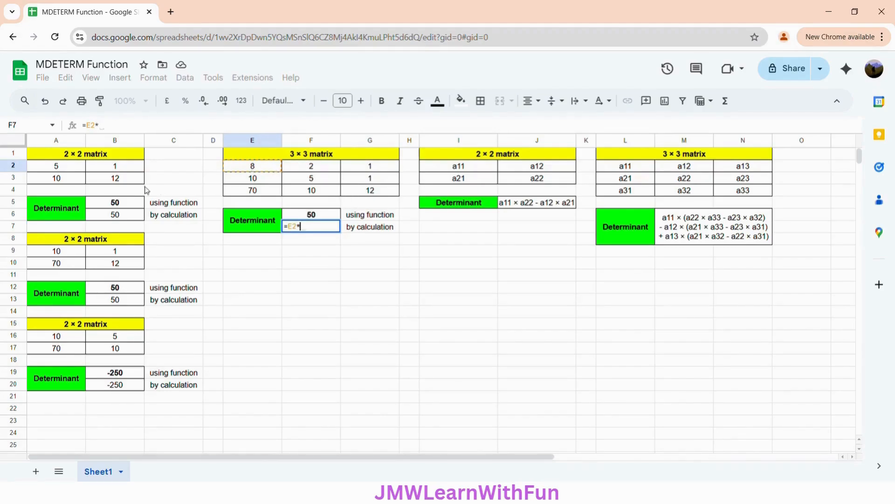
left_click(116, 205)
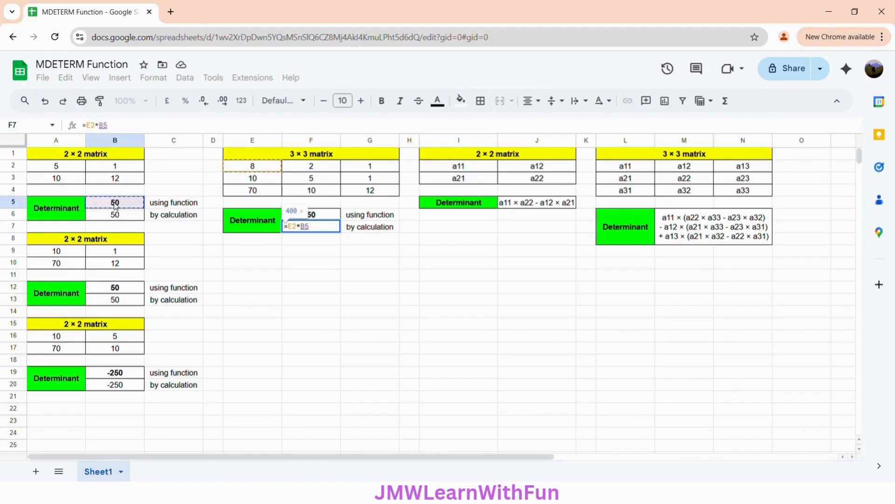
type("-")
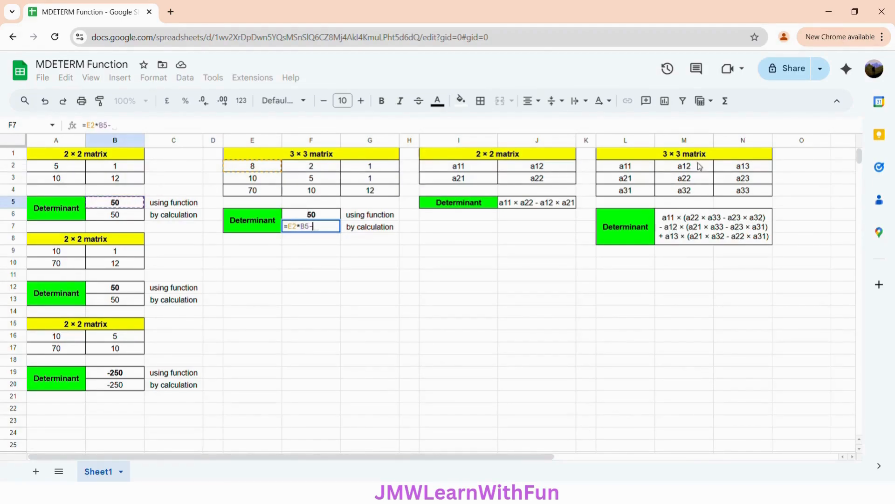
left_click(320, 167)
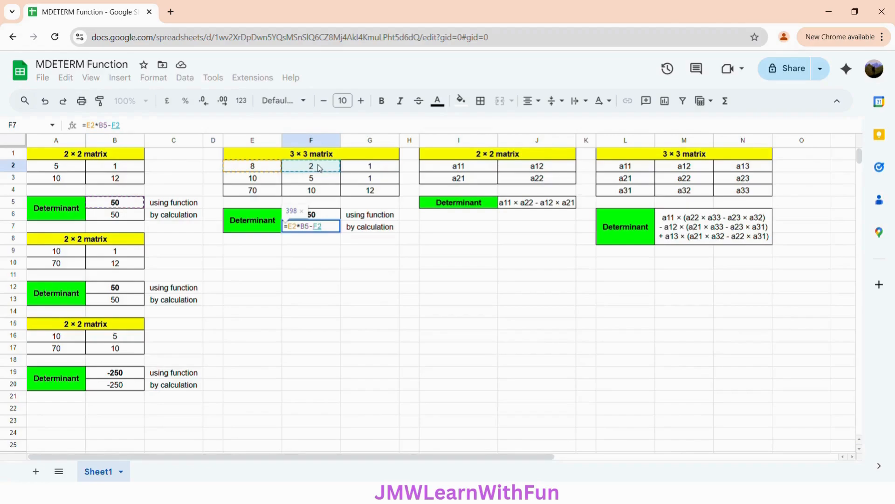
type("*")
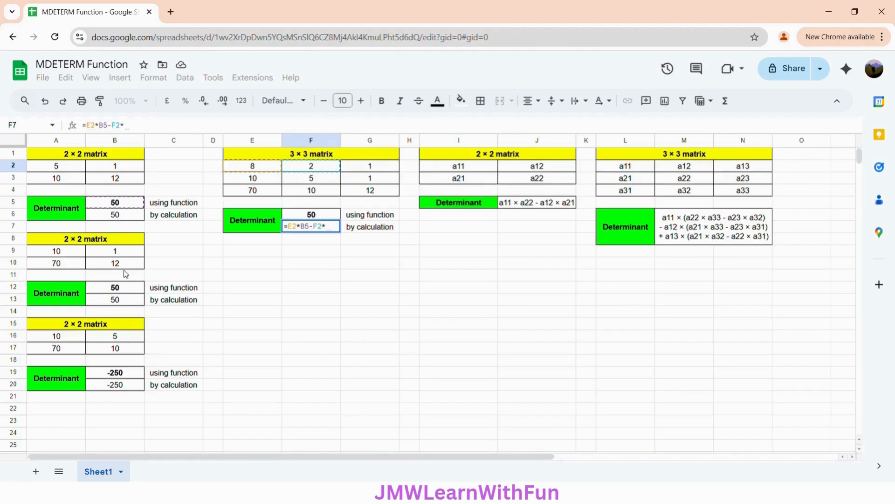
left_click(129, 293)
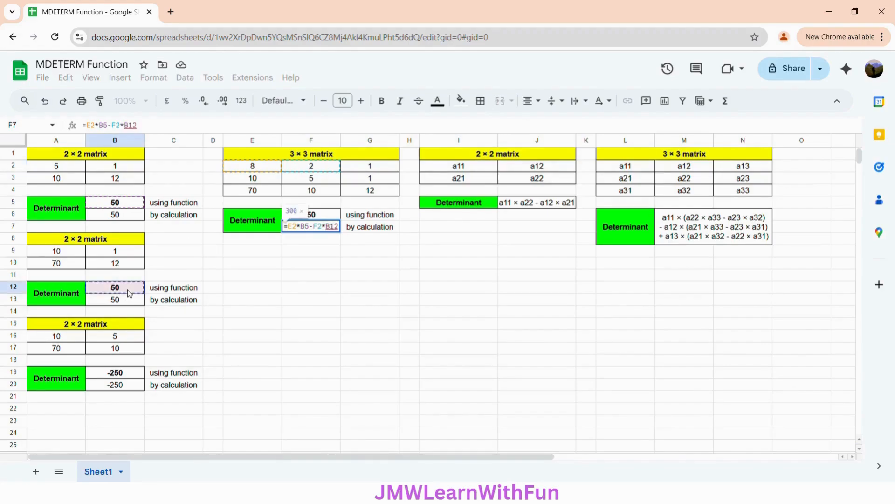
type("+")
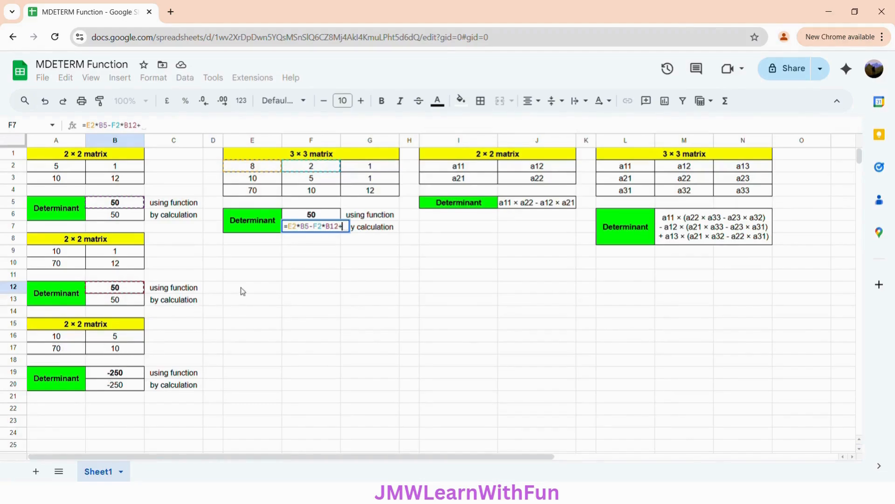
left_click(373, 168)
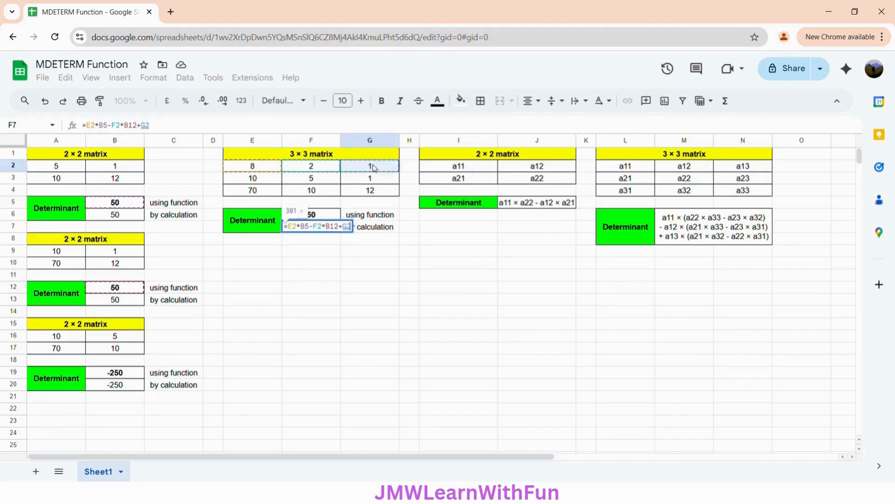
type("*")
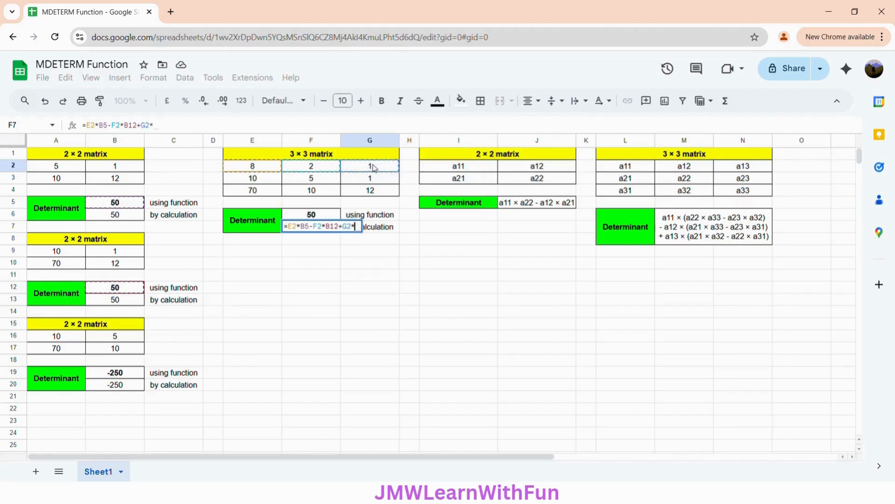
left_click(126, 375)
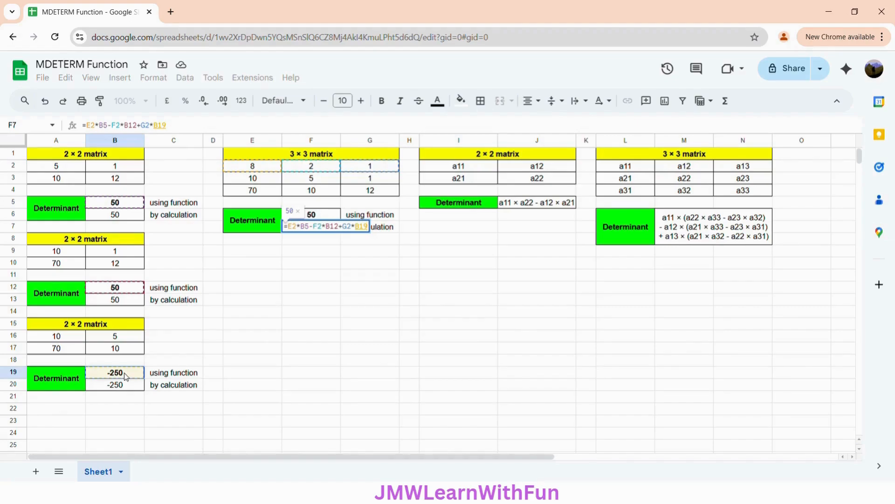
key("Return")
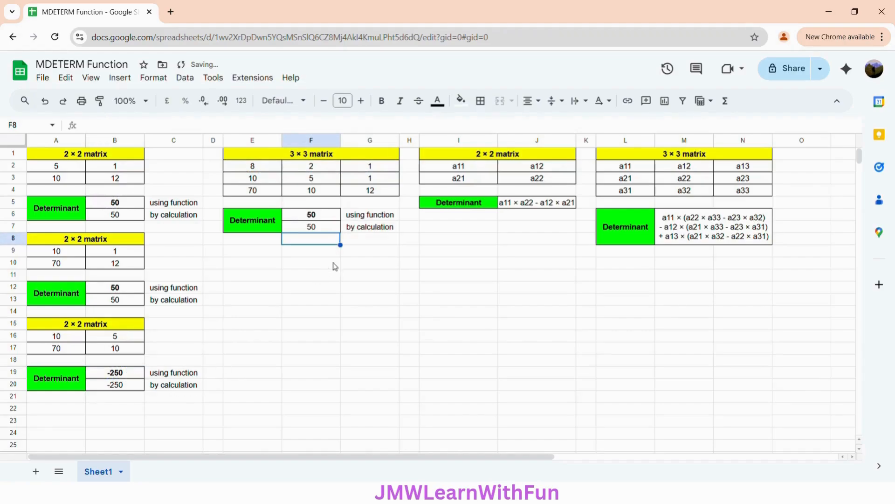
Compare the manual formula and result in F7 with the MDETERM formula and result in F6.
left_click(311, 229)
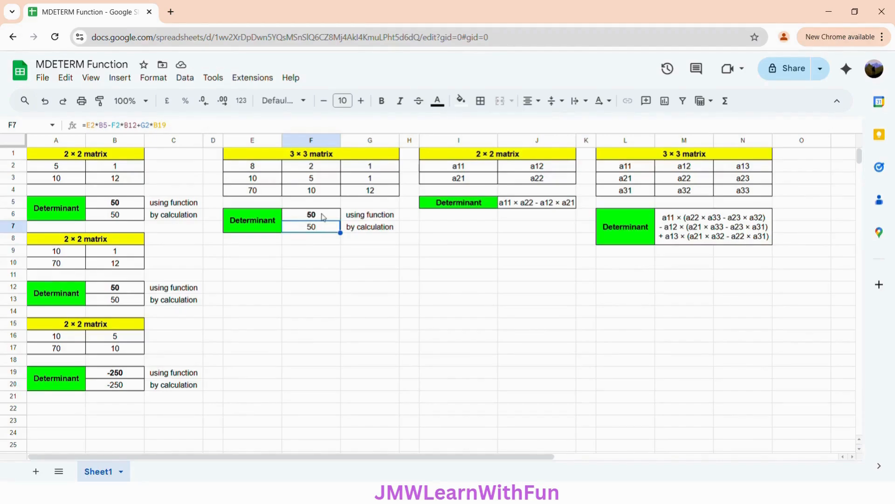
left_click(316, 245)
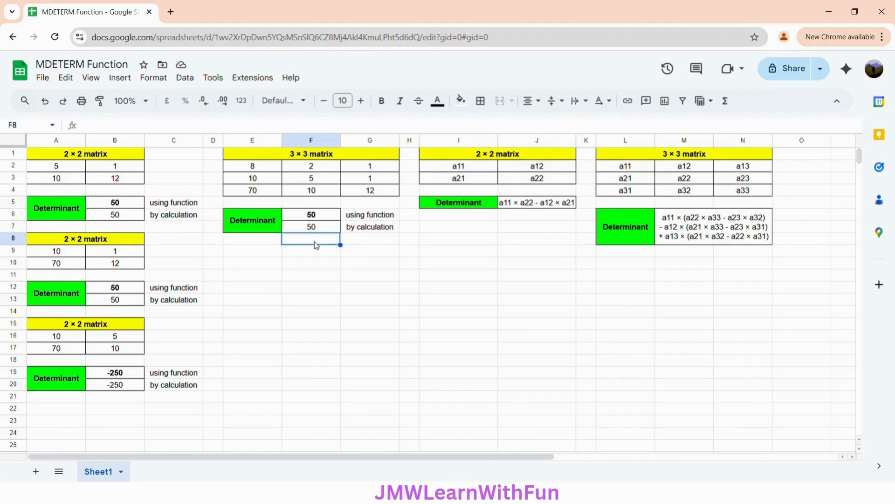
left_click(308, 215)
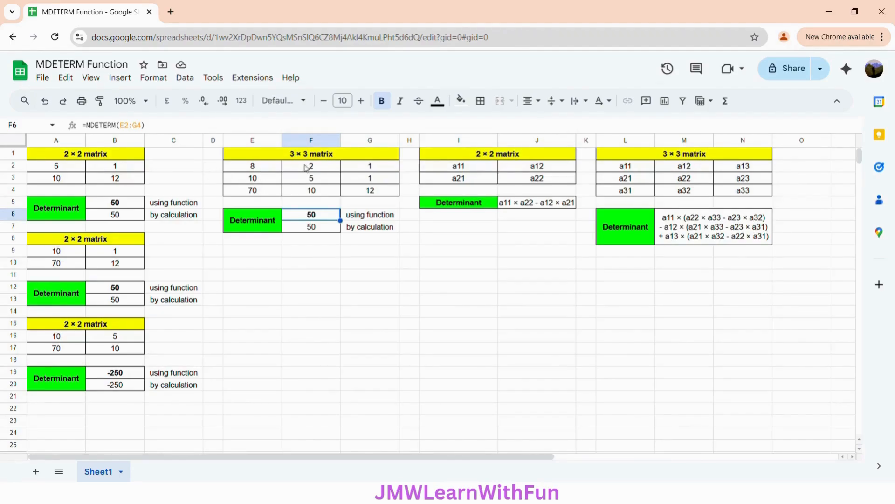
Clear the 3 × 3 matrix's third row, E4:G4, and check how the MDETERM formula in F6 responds.
left_click(265, 193)
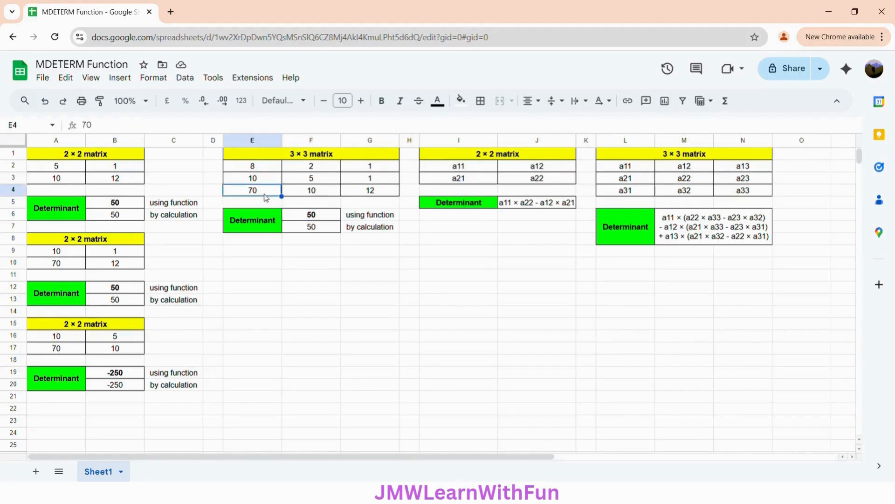
left_click(376, 195, "shift")
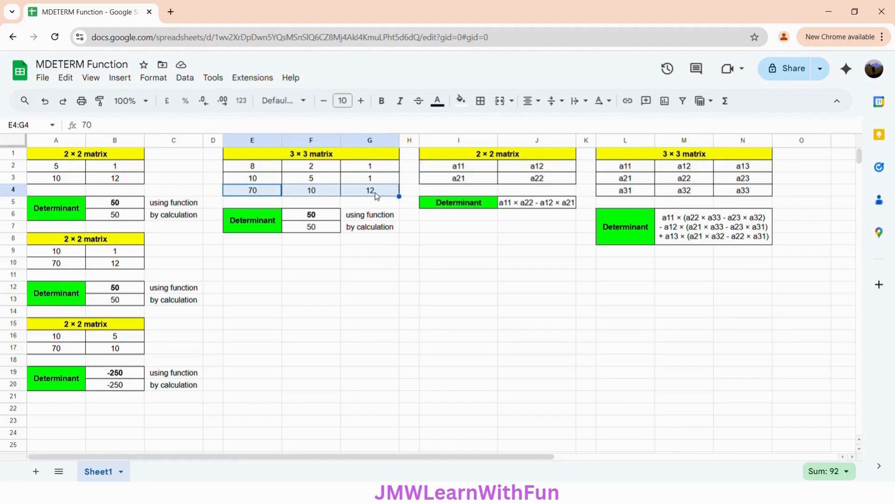
key("Delete")
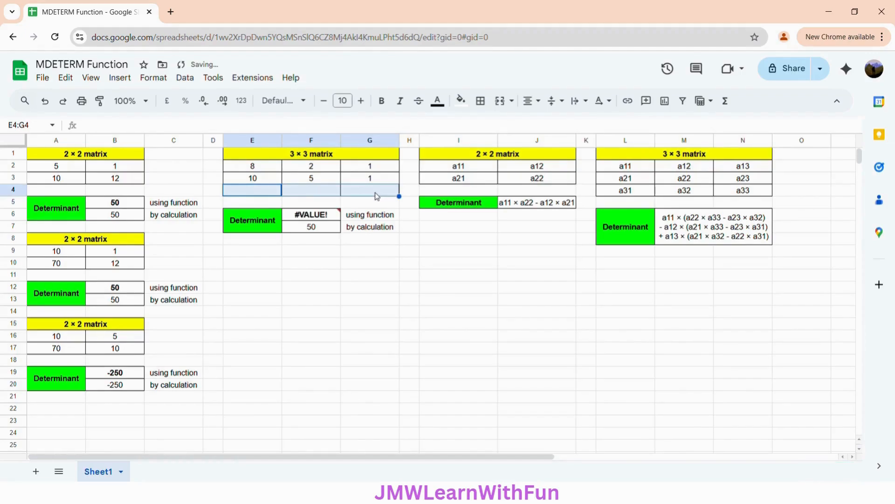
left_click(307, 218)
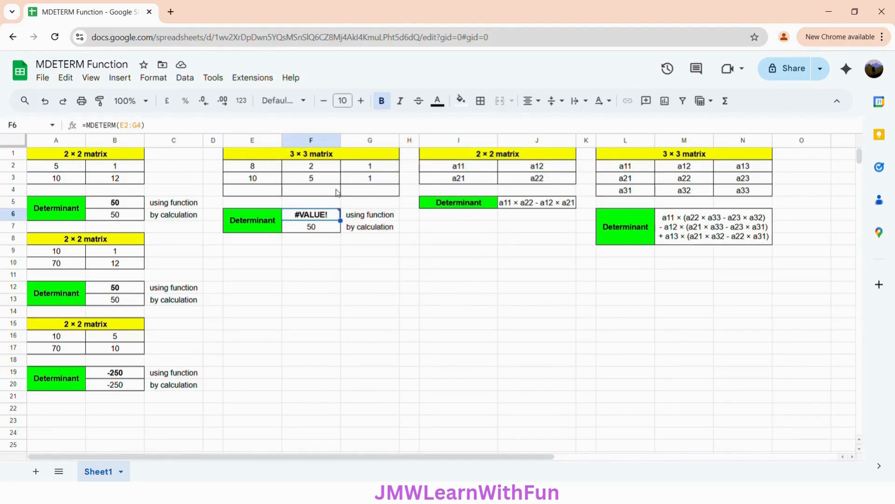
Change the MDETERM formula in F6 to the non-square range E2:G3 and inspect the cell's error details.
double_click(315, 216)
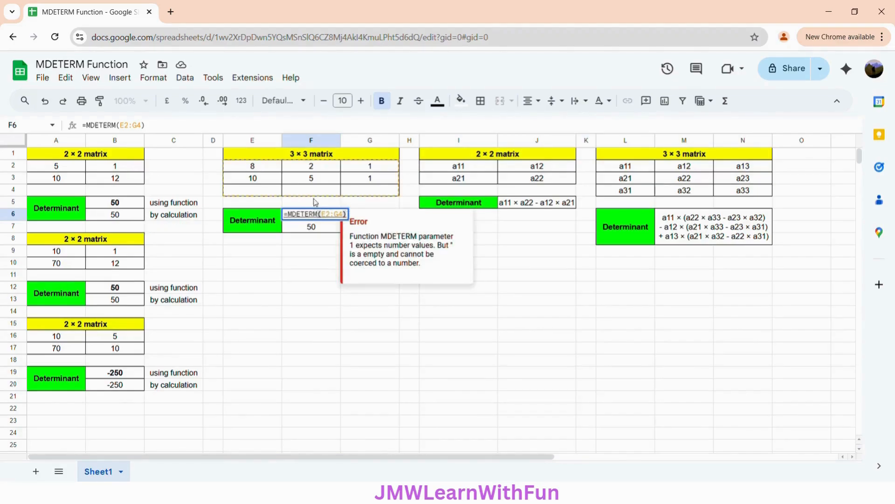
mouse_move(334, 216)
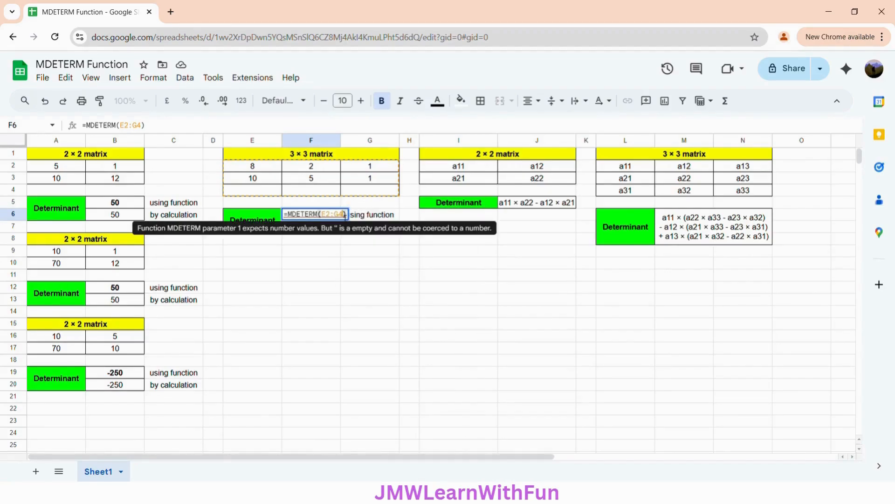
left_click(345, 216)
key("BackSpace")
type("3")
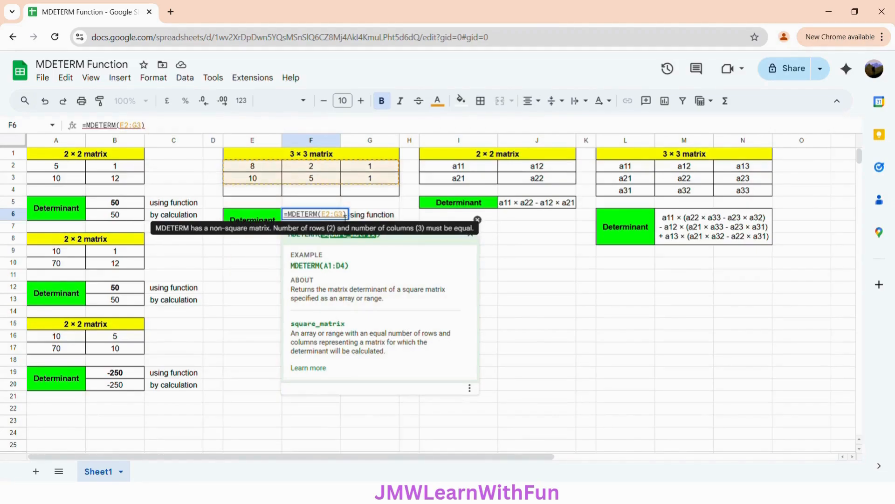
key("Return")
left_click(312, 215)
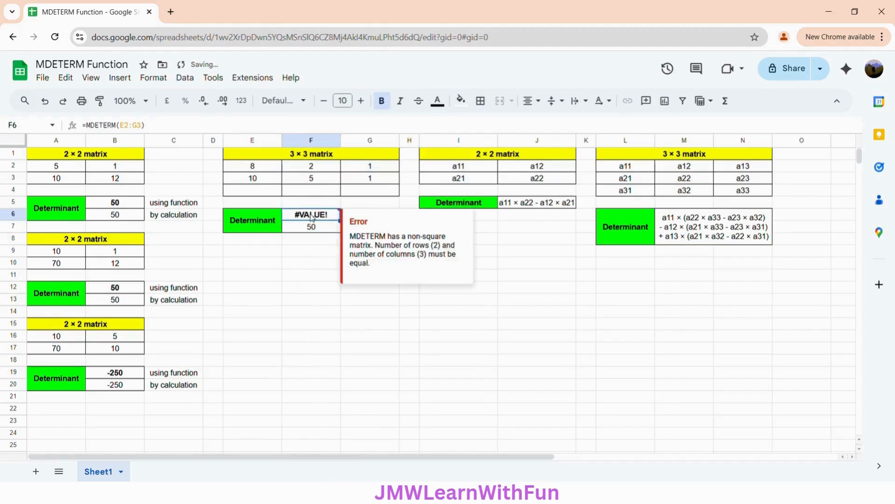
double_click(316, 219)
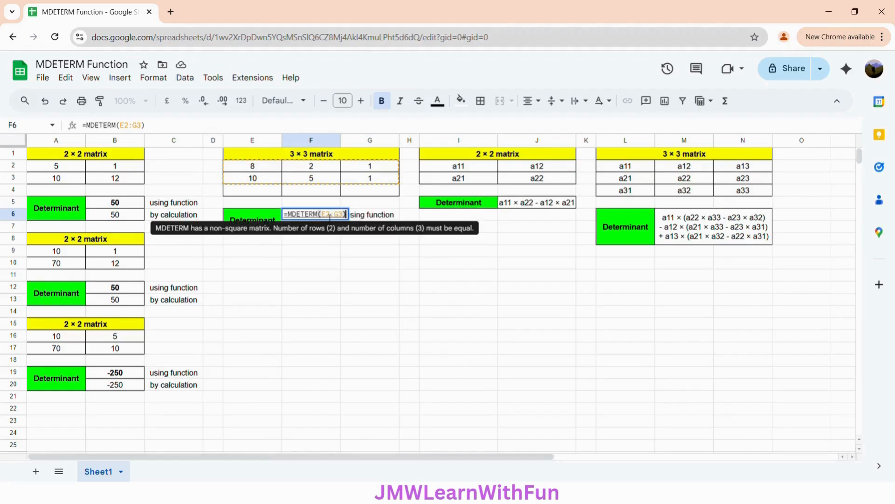
left_click(337, 265)
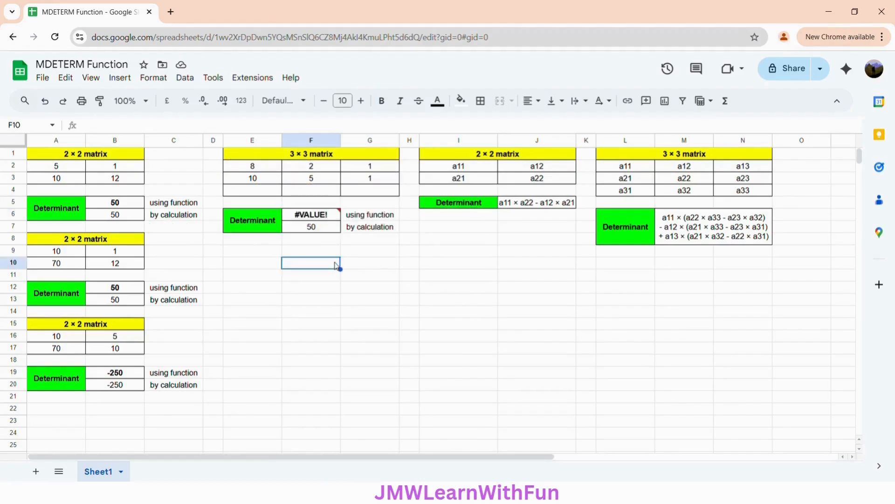
left_click(324, 218)
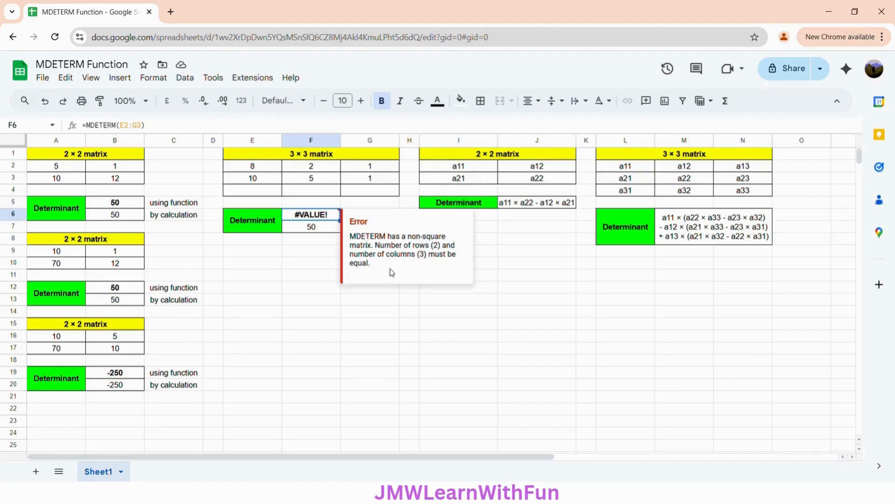
Undo the range change in F6 and the clearing of E4:G4, and check the MDETERM formula in F6.
left_click(295, 226)
left_click(291, 218)
key("ctrl+z")
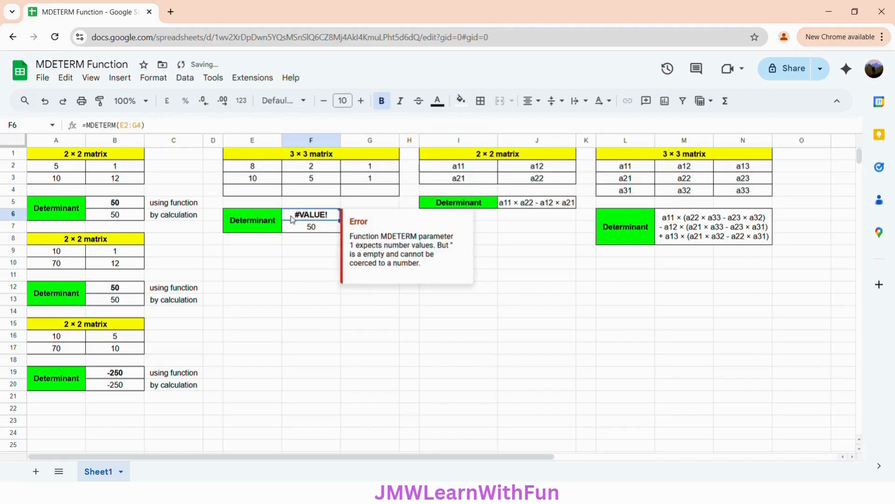
key("ctrl+z")
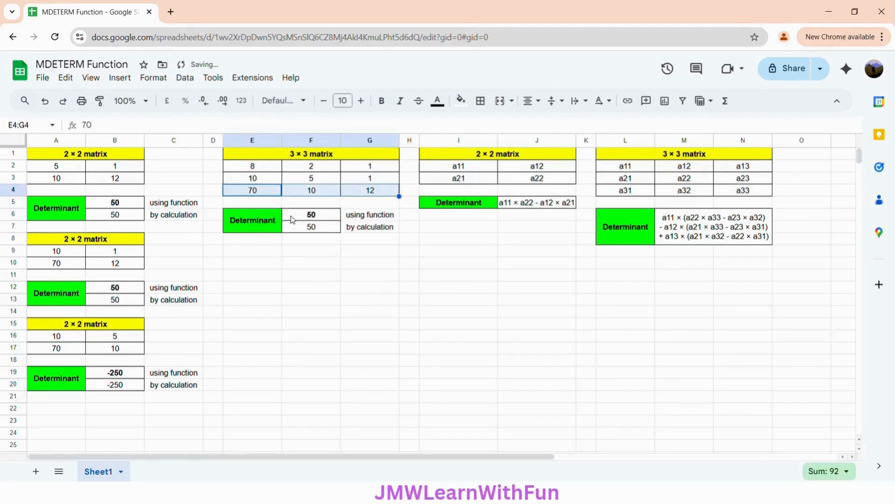
left_click(324, 218)
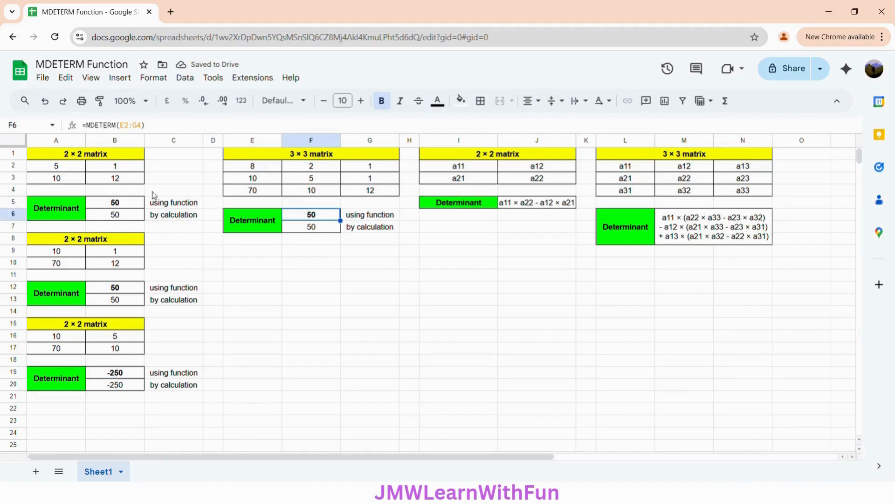